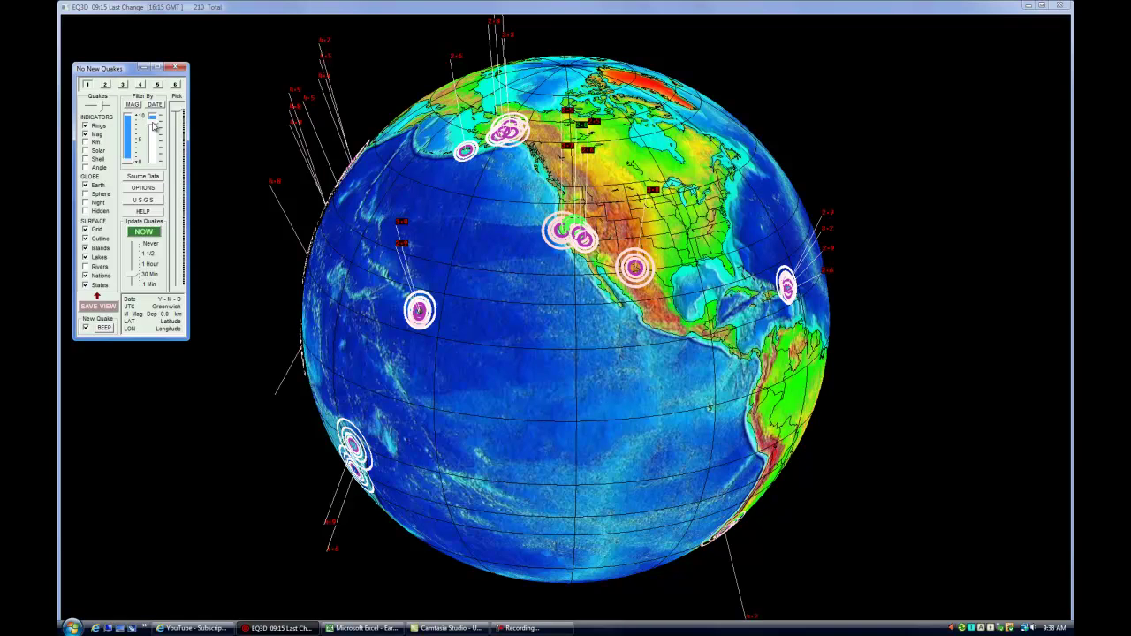
Show quakes from the full date range and rotate the globe toward Asia and the western Pacific.
drag(153, 126, 155, 173)
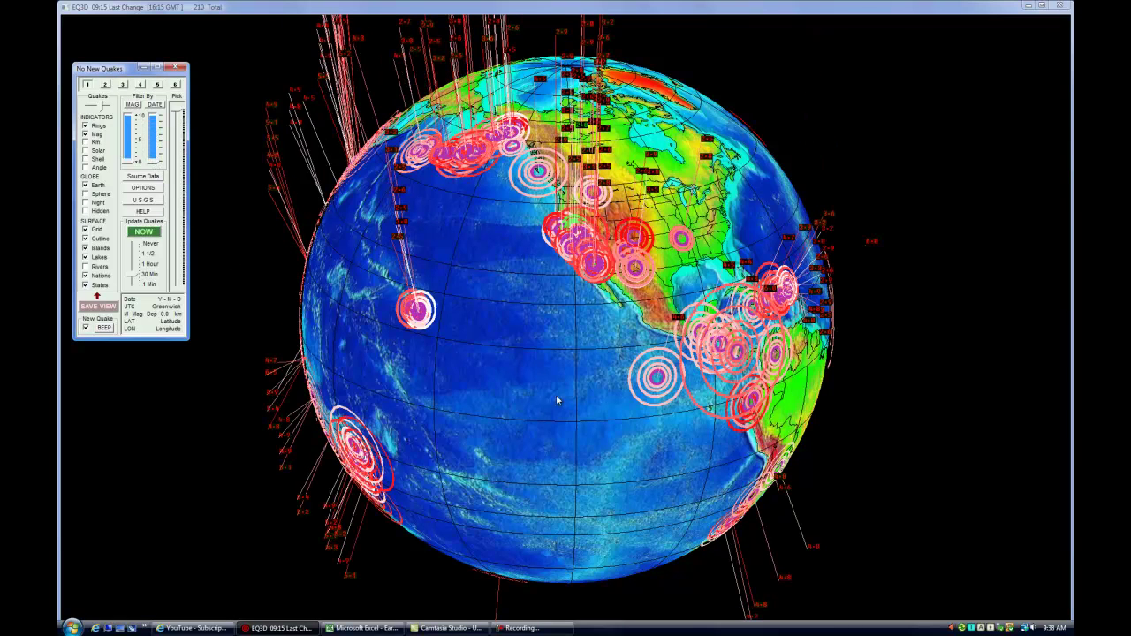
drag(555, 394, 515, 417)
scroll(503, 393, down, 3)
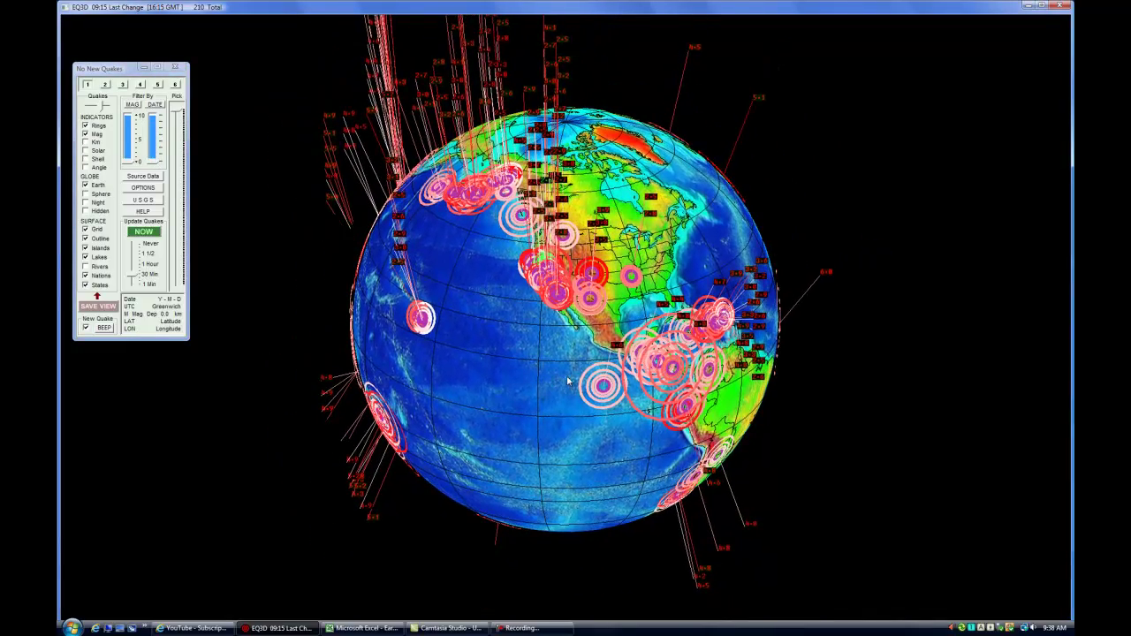
drag(546, 381, 669, 379)
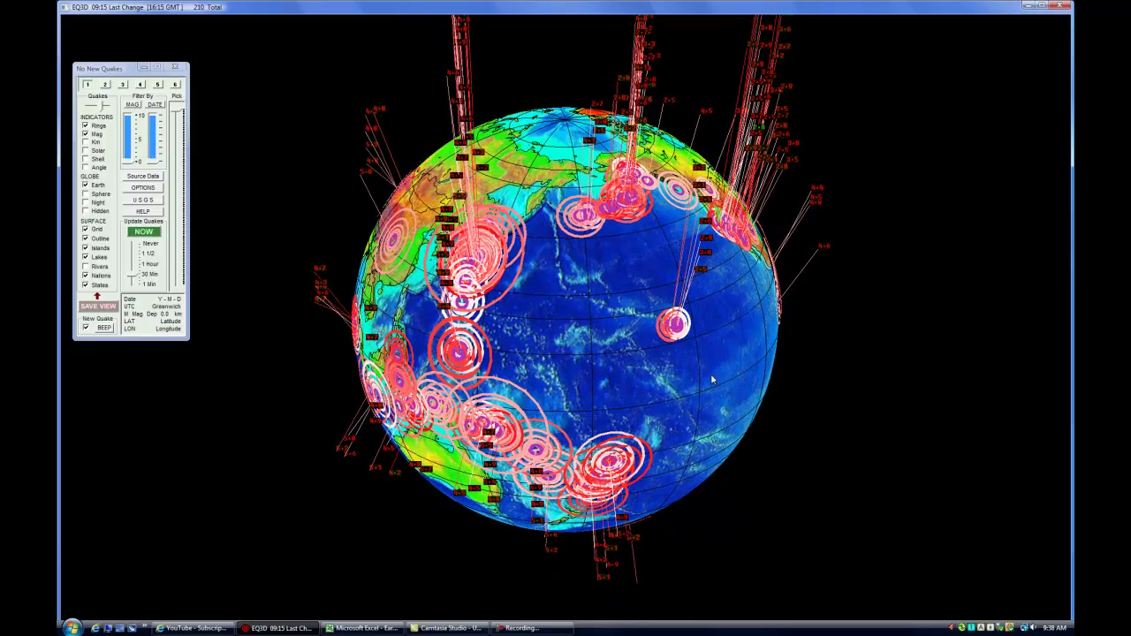
drag(698, 376, 394, 355)
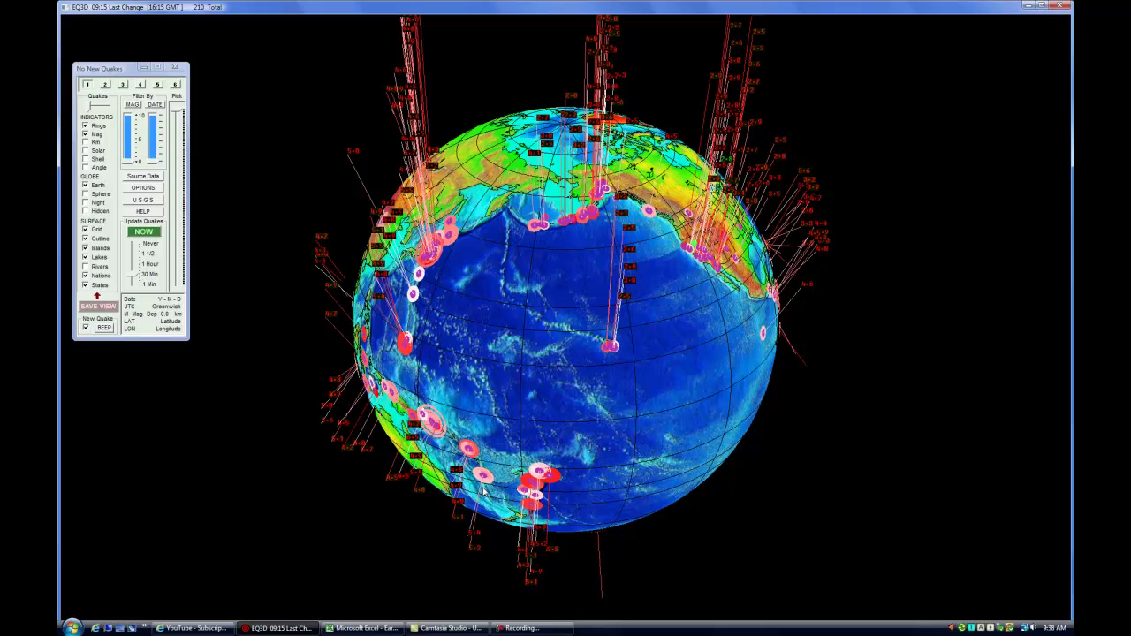
Centre North America on the globe and hide the smaller-magnitude earthquakes.
drag(668, 394, 321, 312)
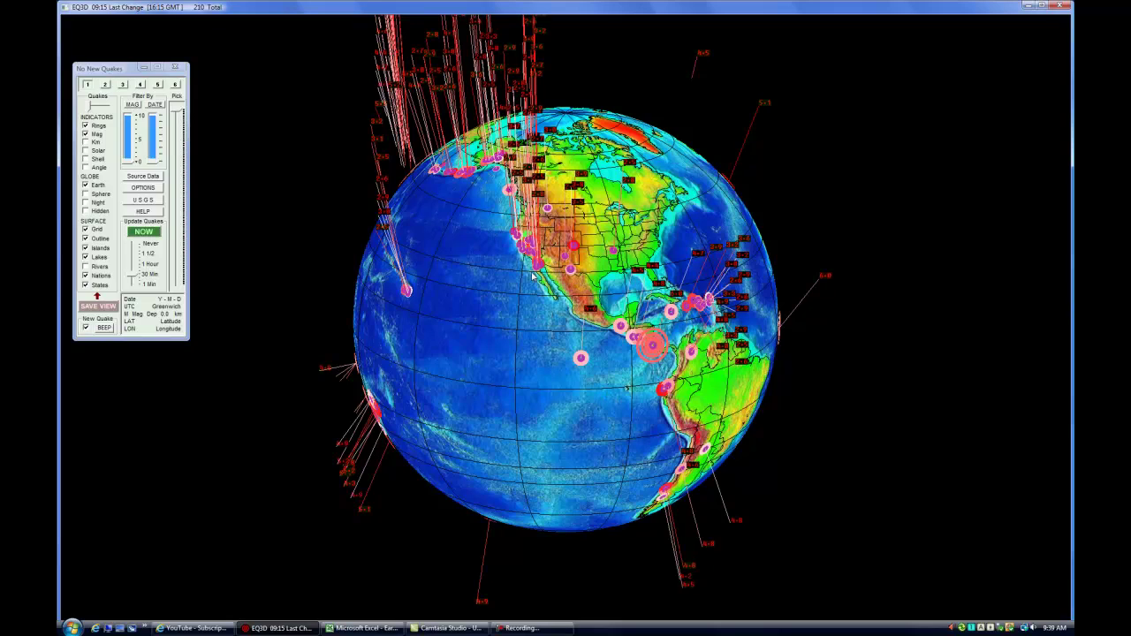
drag(131, 163, 128, 144)
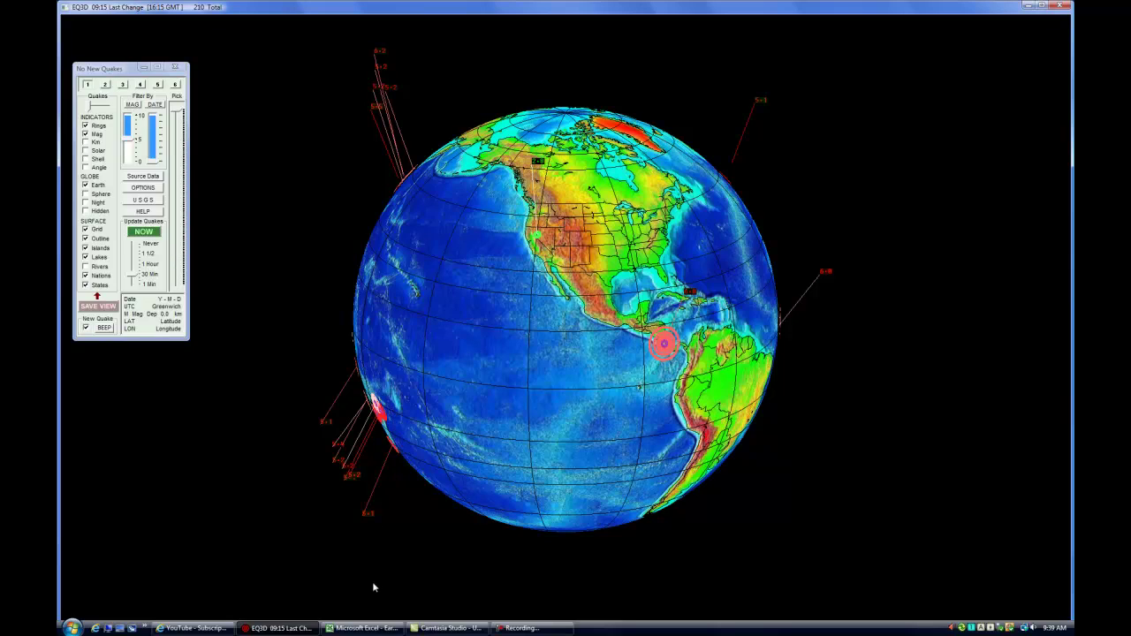
mouse_move(369, 628)
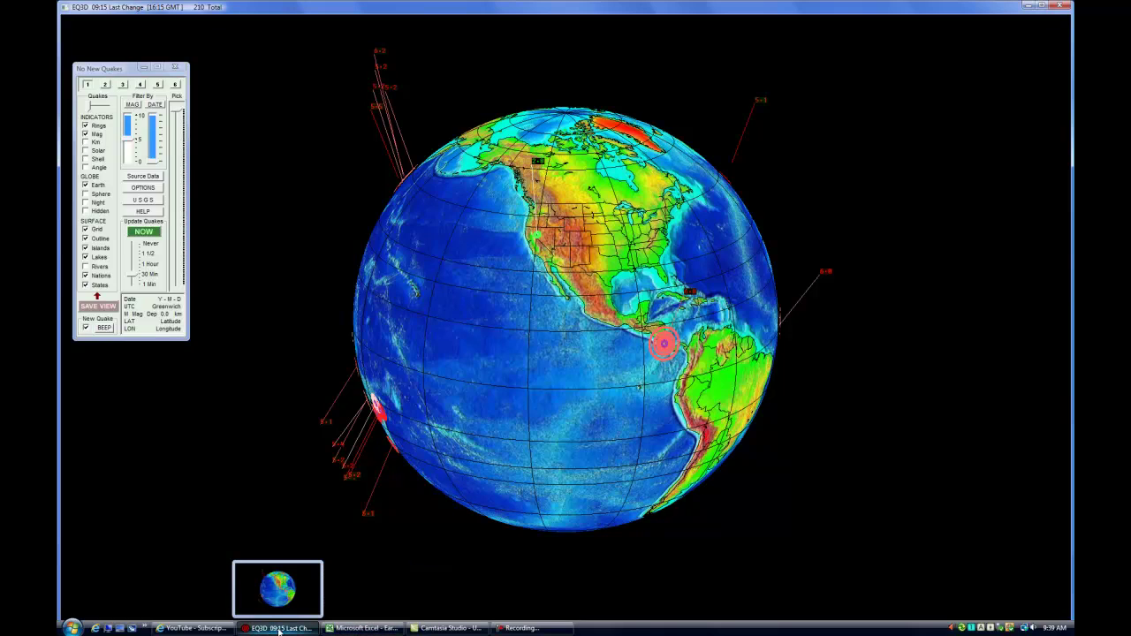
In the browser, go from the worldwide list to Latest Earthquakes M1.0+ in the USA – Past 7 days.
click(193, 629)
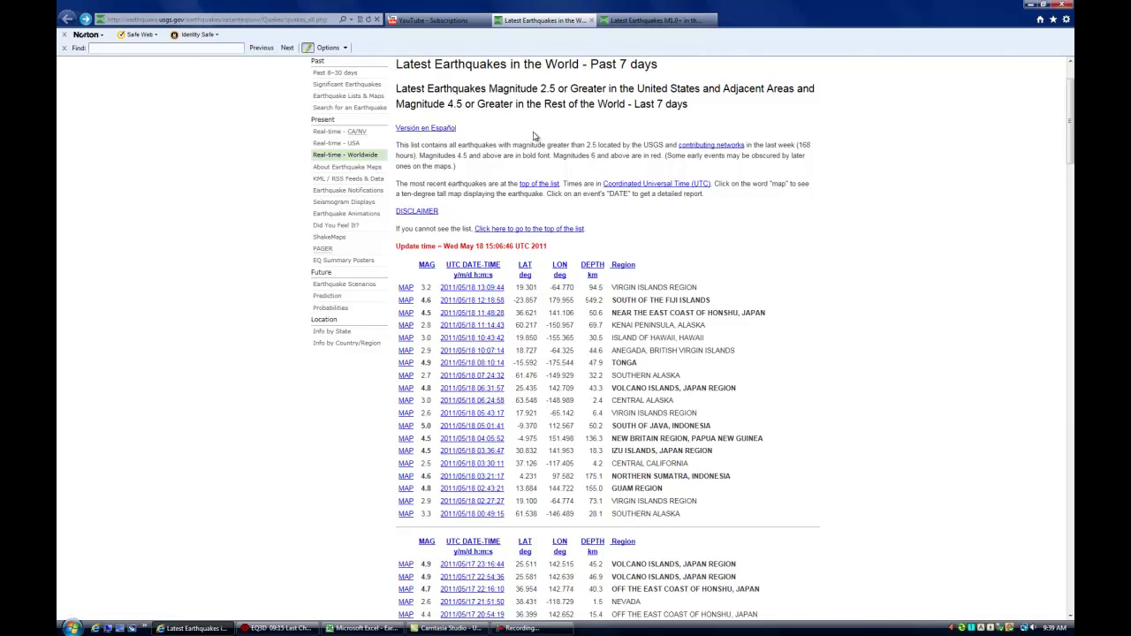
scroll(533, 135, up, 2)
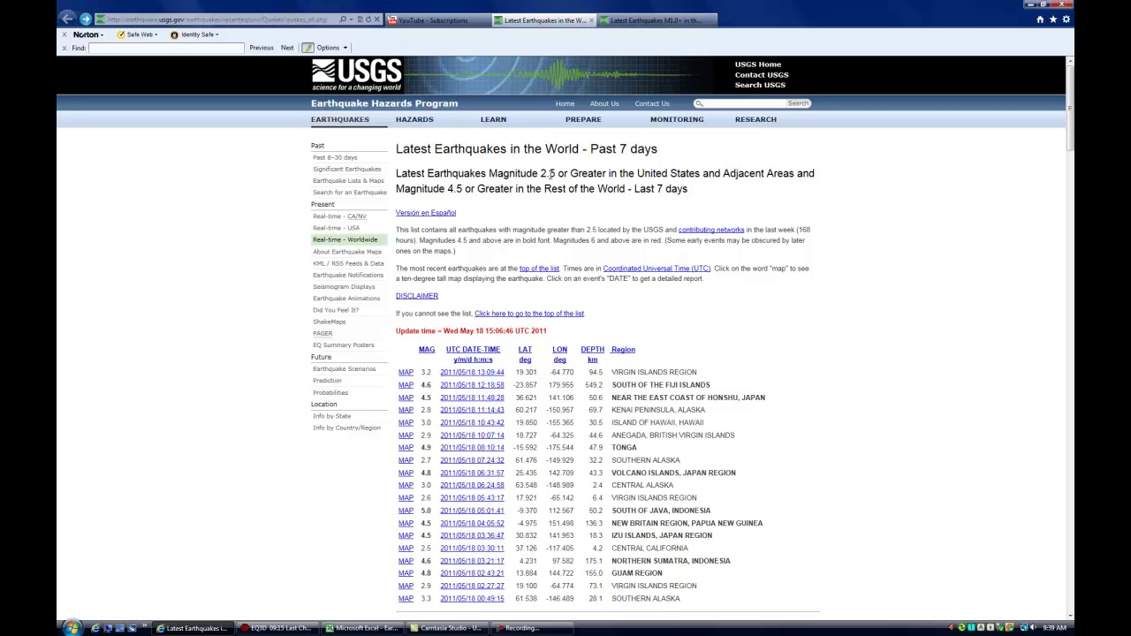
drag(449, 188, 598, 190)
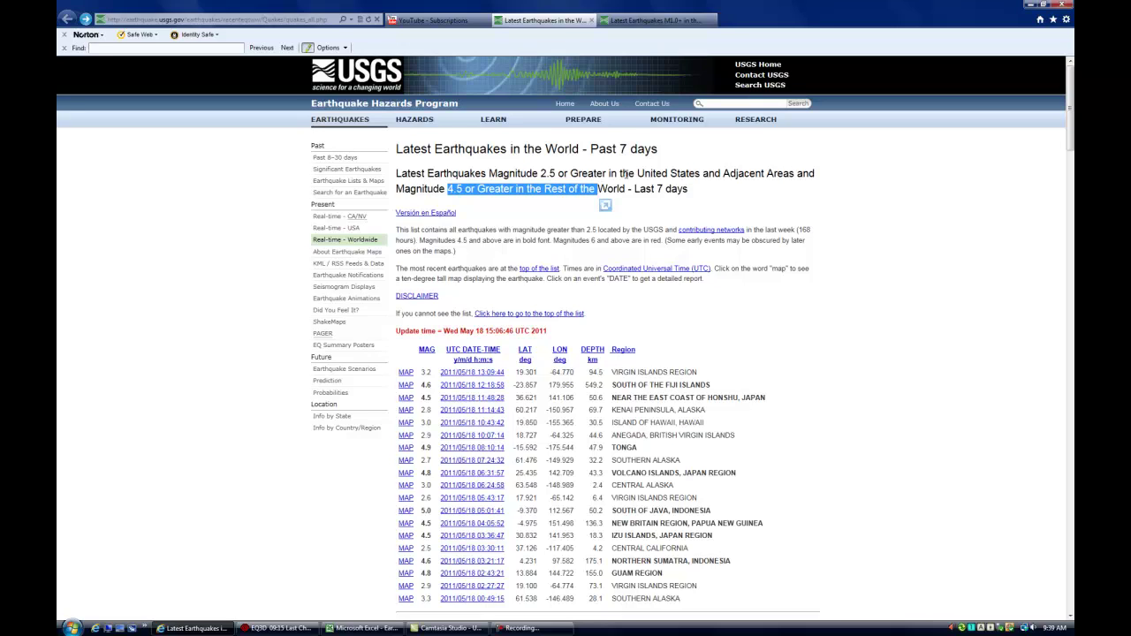
click(625, 174)
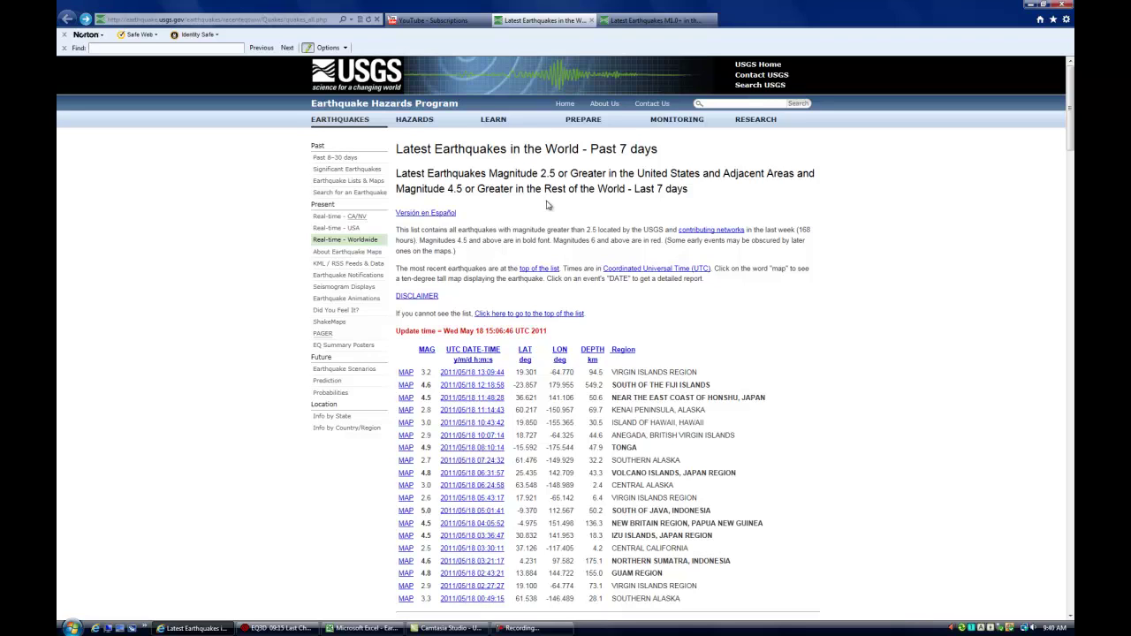
click(648, 25)
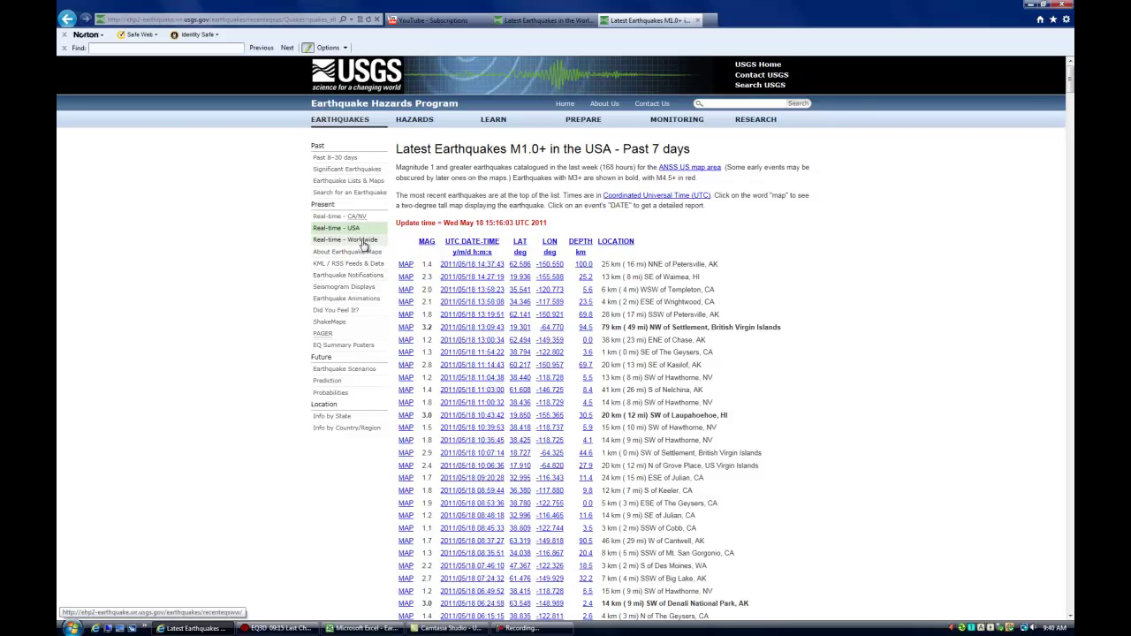
Go through Real-time Worldwide and Earthquake Lists & Maps to the United States statistics page.
click(364, 244)
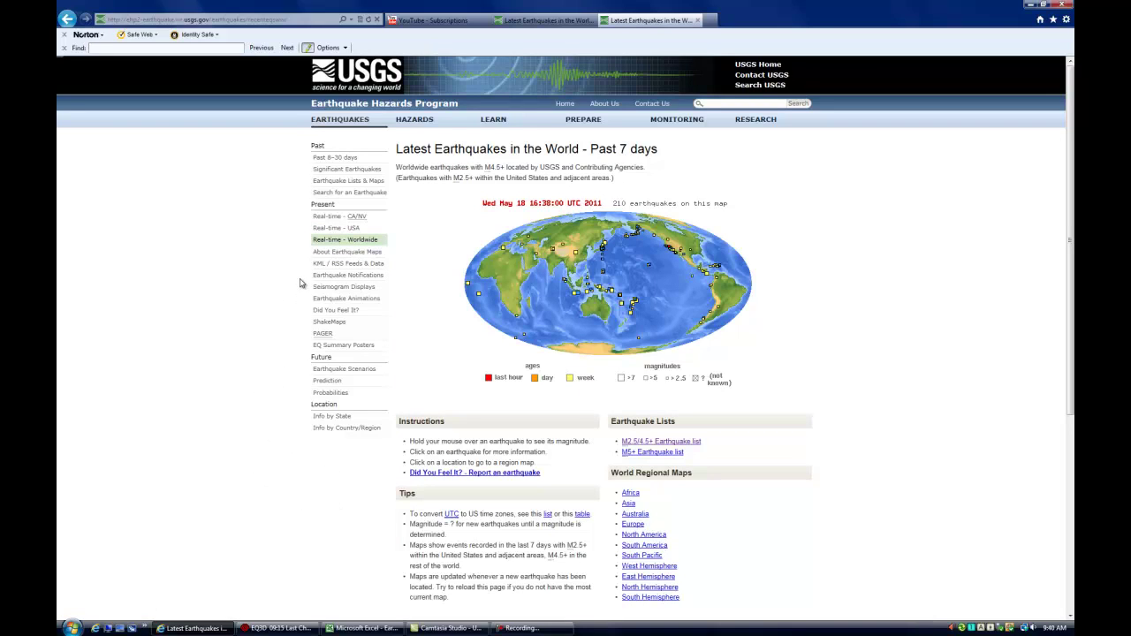
click(337, 183)
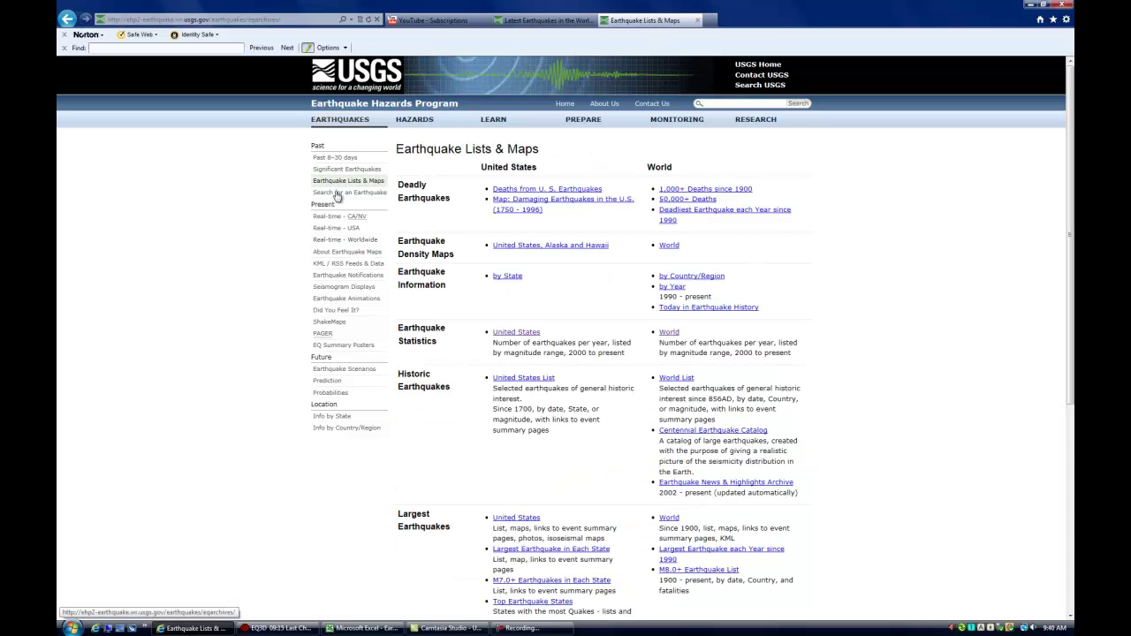
click(519, 335)
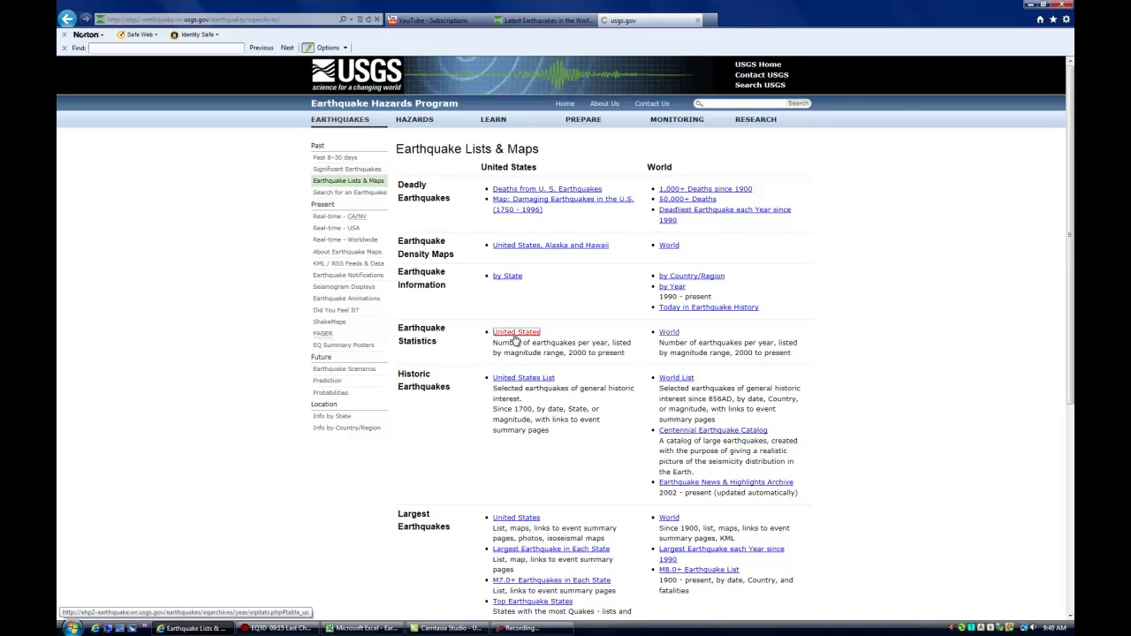
Scroll through the worldwide yearly table, highlighting the note about the 2009 reporting change.
scroll(580, 299, down, 3)
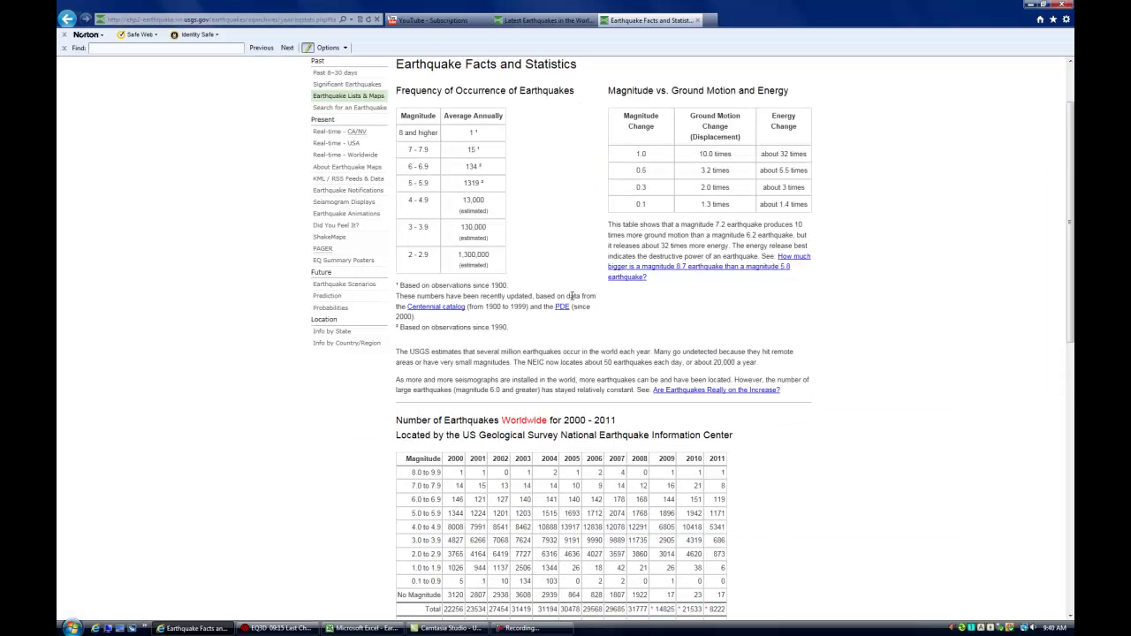
scroll(574, 300, up, 3)
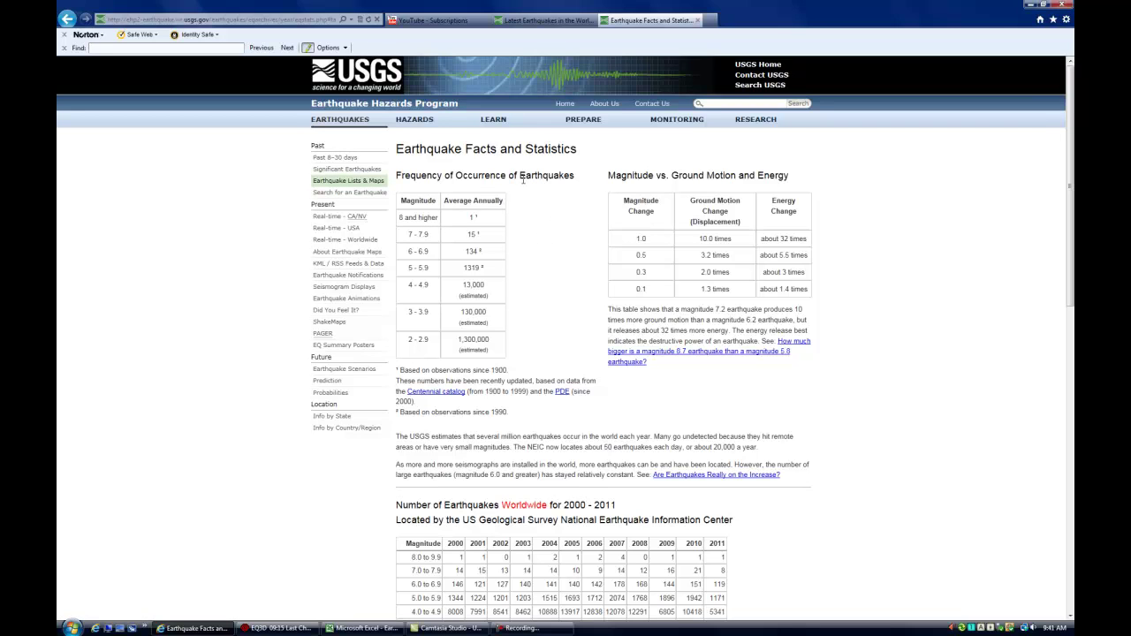
scroll(558, 312, down, 4)
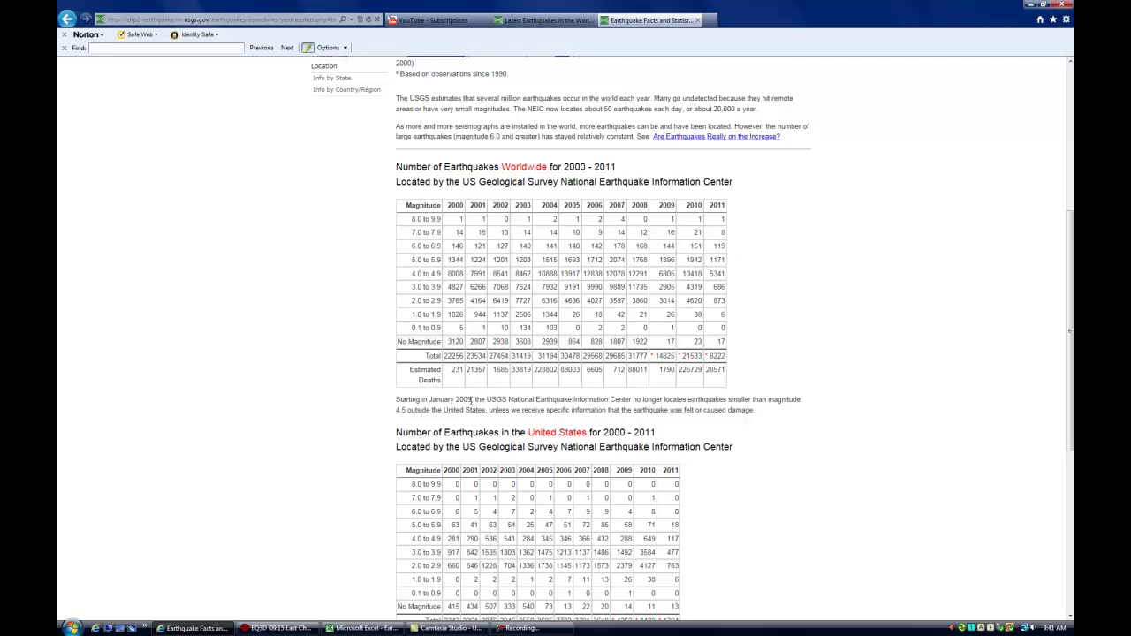
drag(471, 399, 397, 400)
click(371, 470)
scroll(336, 434, down, 3)
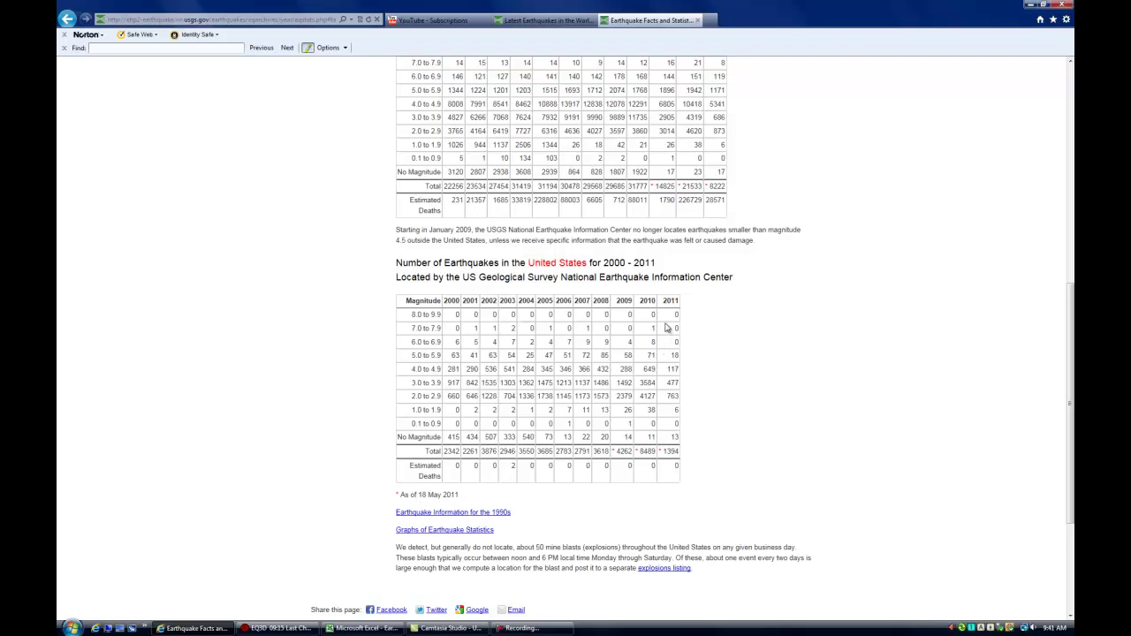
Review the 2011 United States counts, then bring up the Back history list.
drag(669, 302, 679, 352)
click(683, 356)
scroll(316, 449, up, 5)
scroll(316, 448, up, 1)
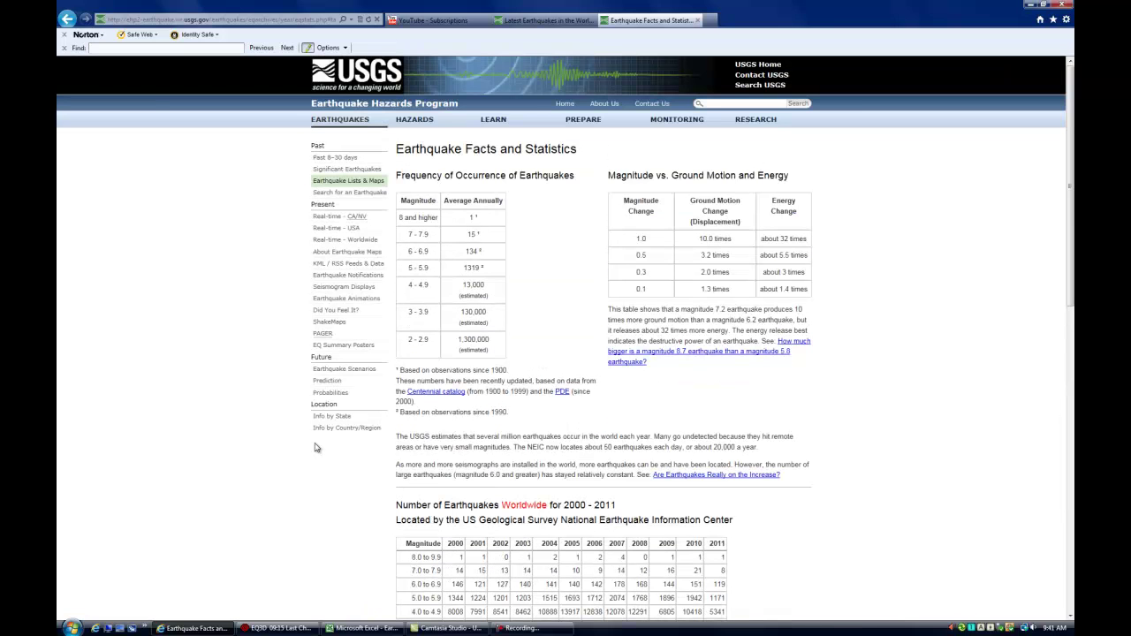
right_click(68, 20)
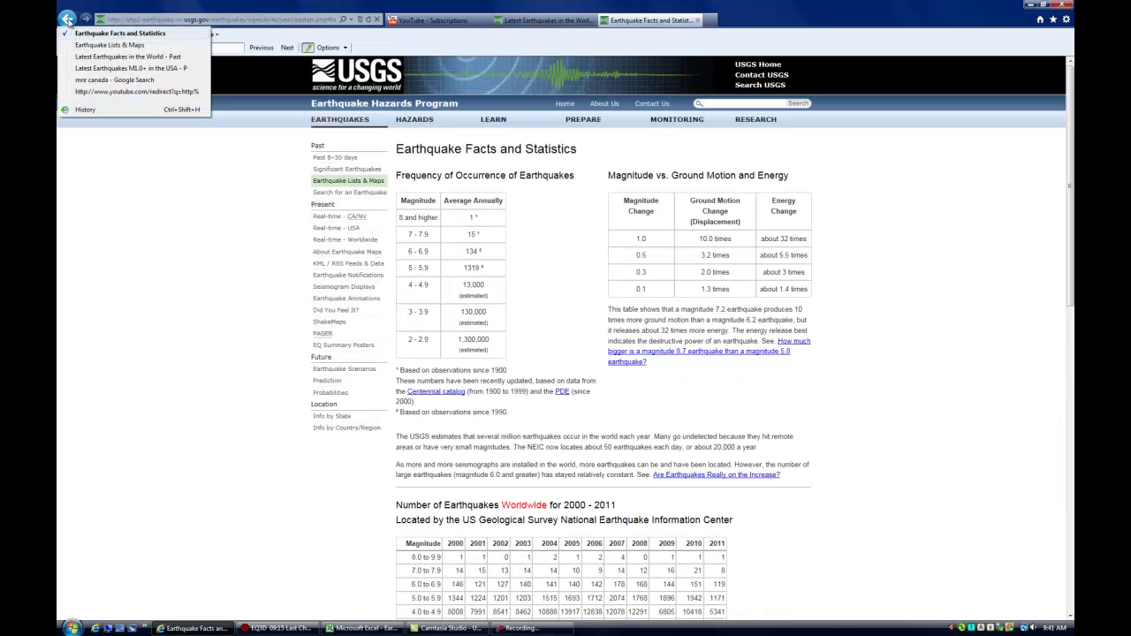
Return to the USA M1.0+ past 7 days list, then switch to the Excel earthquake workbook.
click(98, 68)
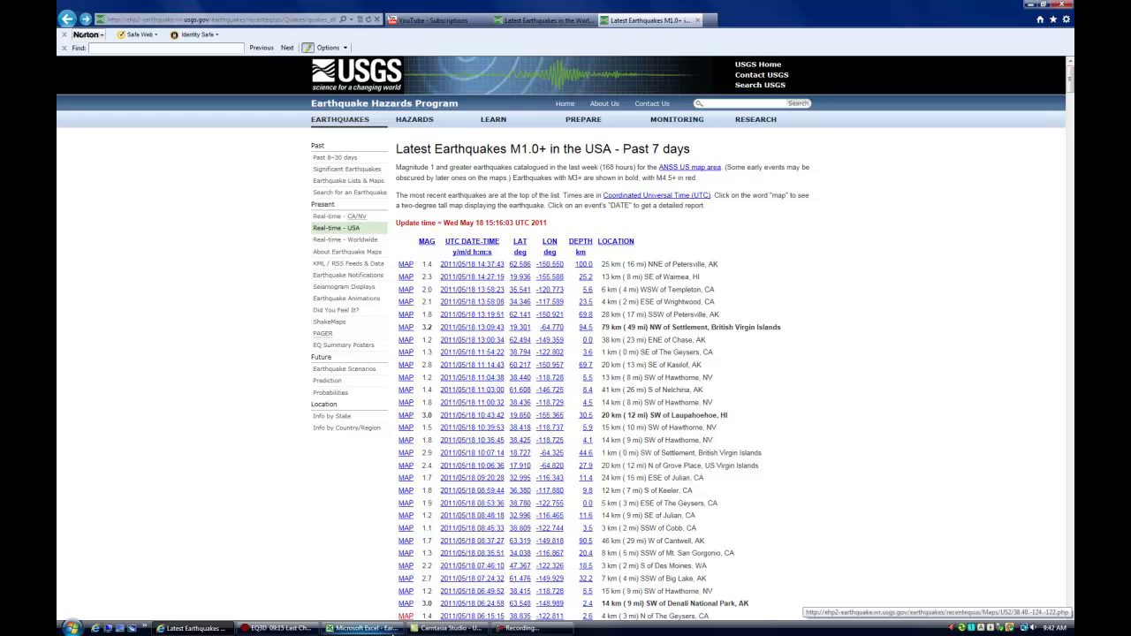
click(369, 630)
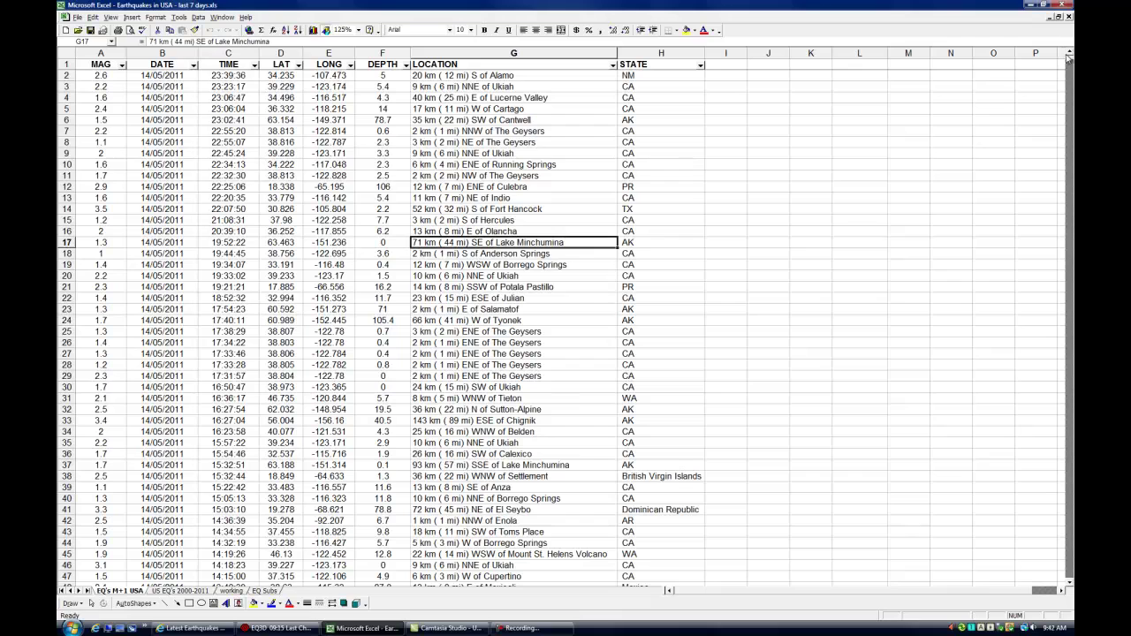
Check the 6013-quake total and H6017's =DAYS360(B6014,B2)+2 day count, then return to the browser.
scroll(980, 417, down, 3)
drag(1070, 62, 1066, 581)
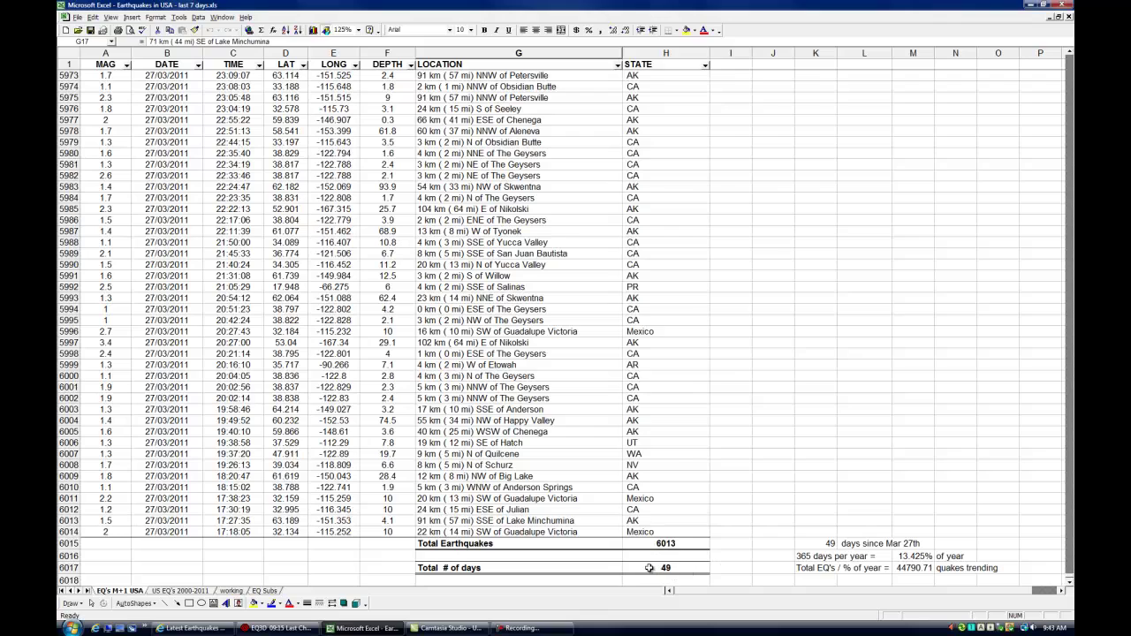
click(649, 569)
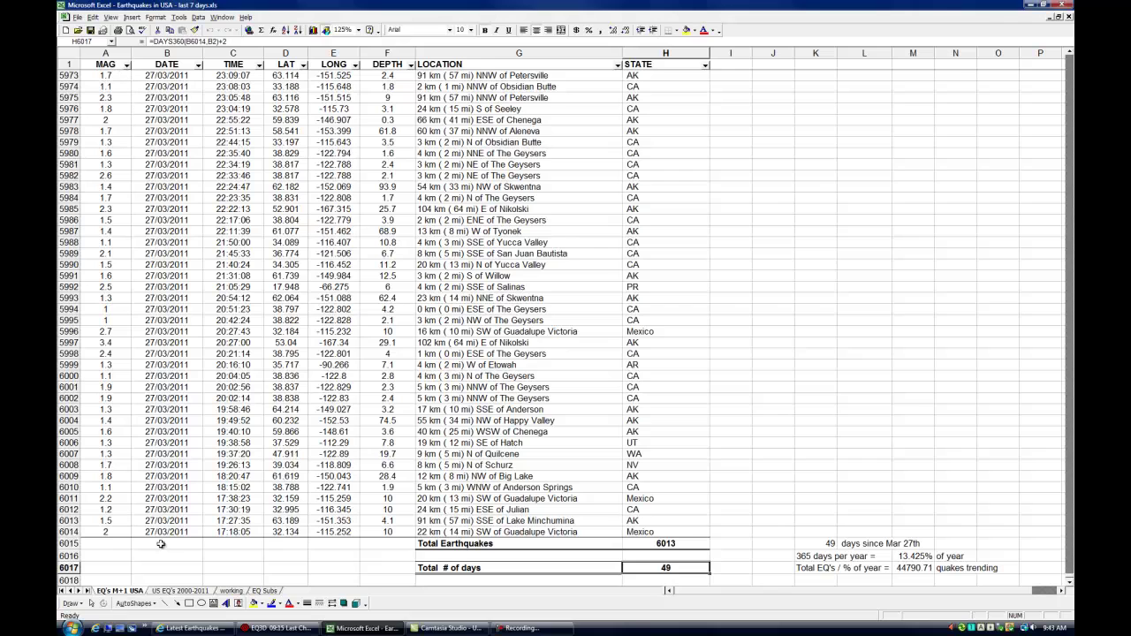
click(196, 628)
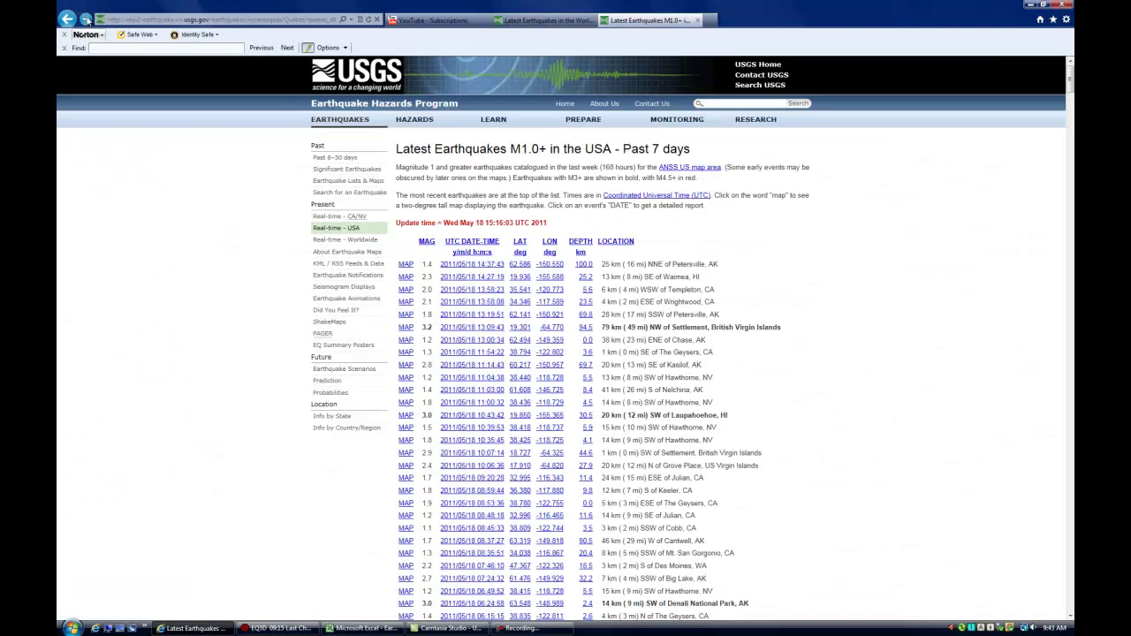
Reopen the United States statistics page and select the 2011 magnitude 2.0–2.9 count of 763.
right_click(86, 19)
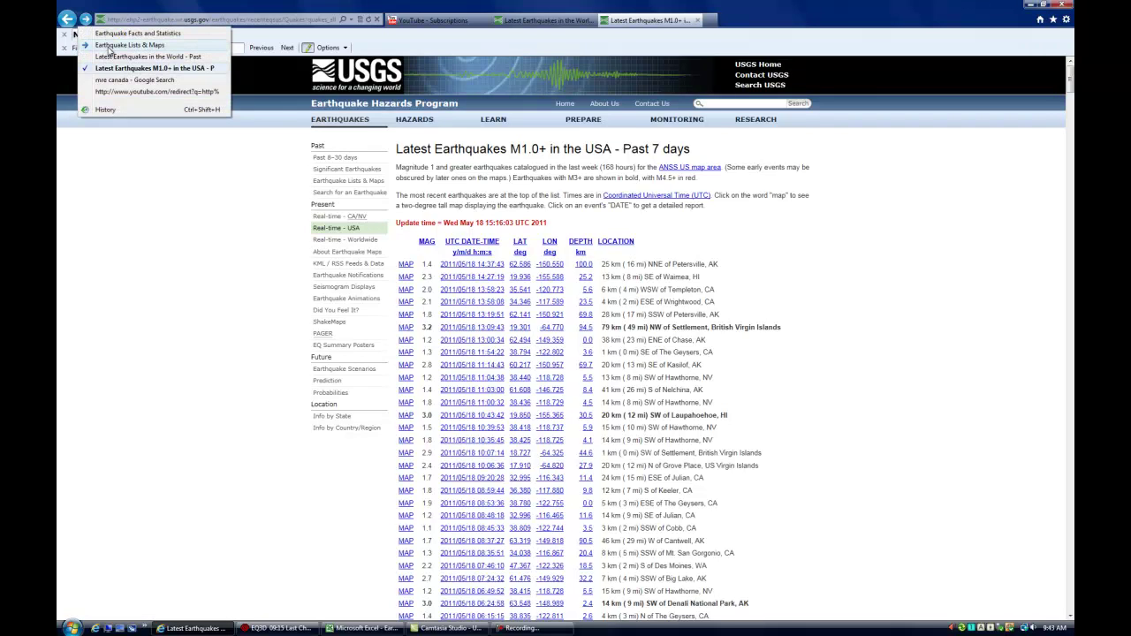
click(110, 51)
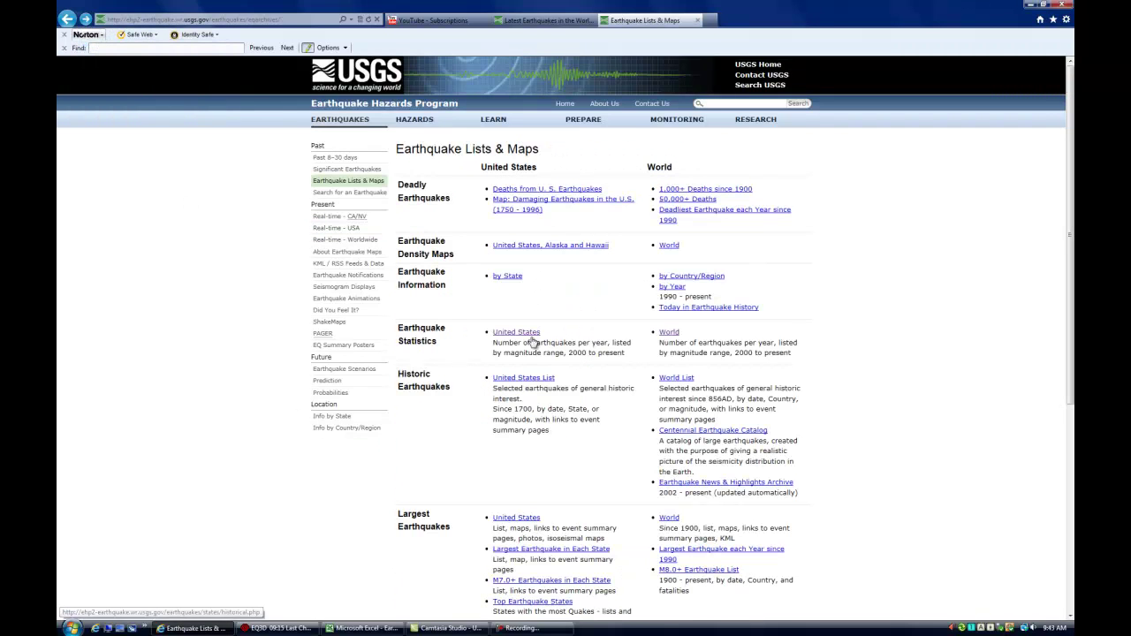
click(518, 345)
scroll(546, 418, down, 7)
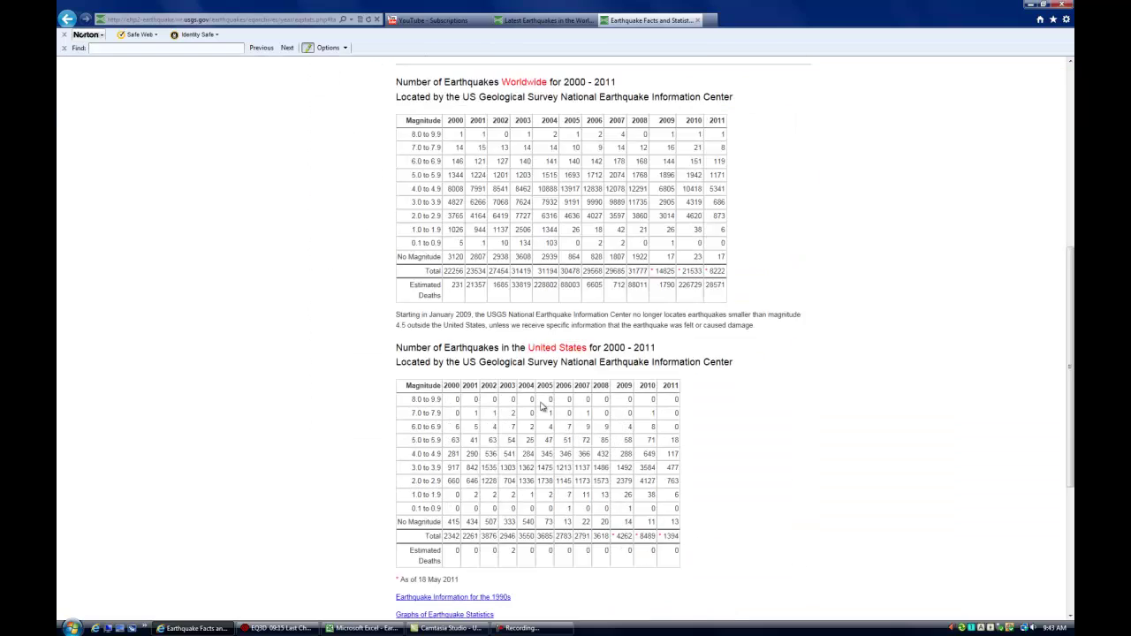
scroll(670, 314, up, 2)
scroll(669, 323, down, 4)
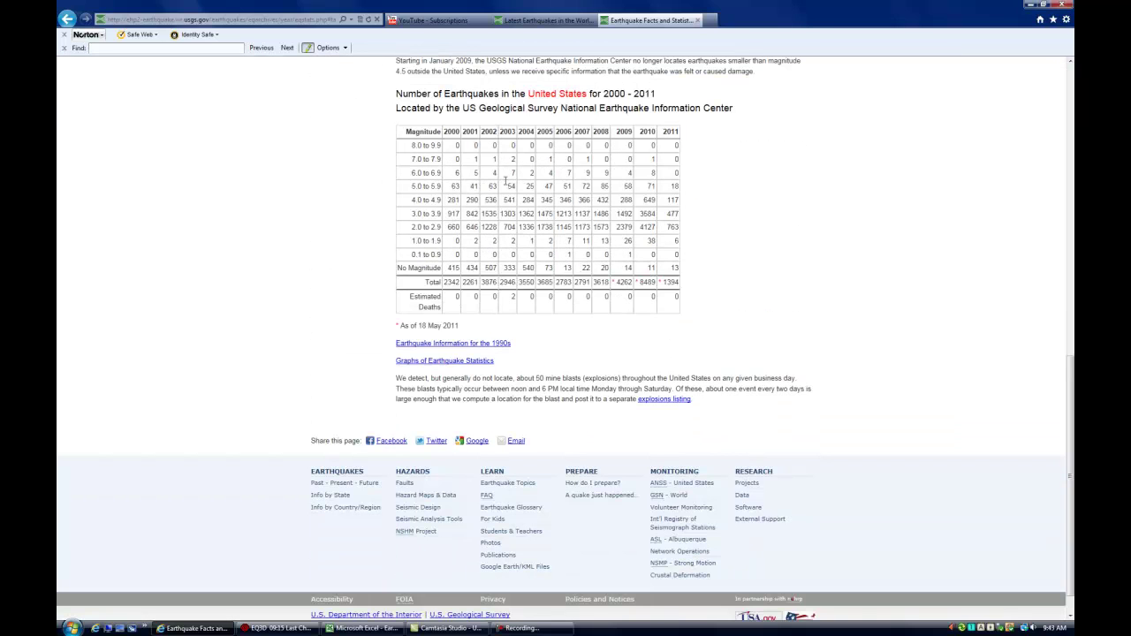
drag(398, 93, 733, 109)
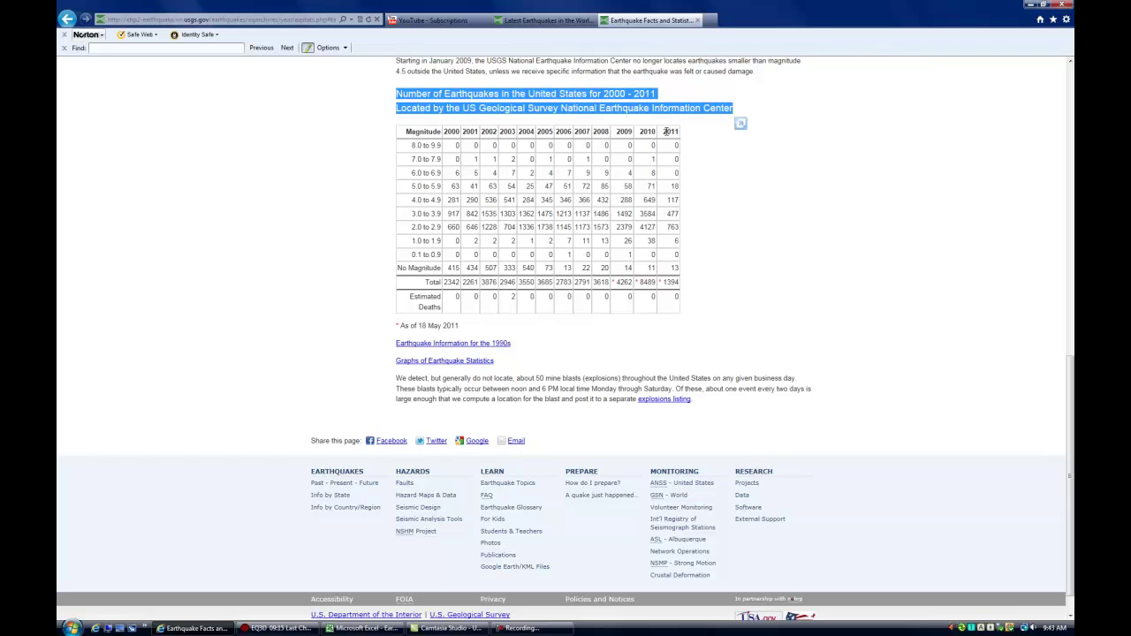
click(677, 312)
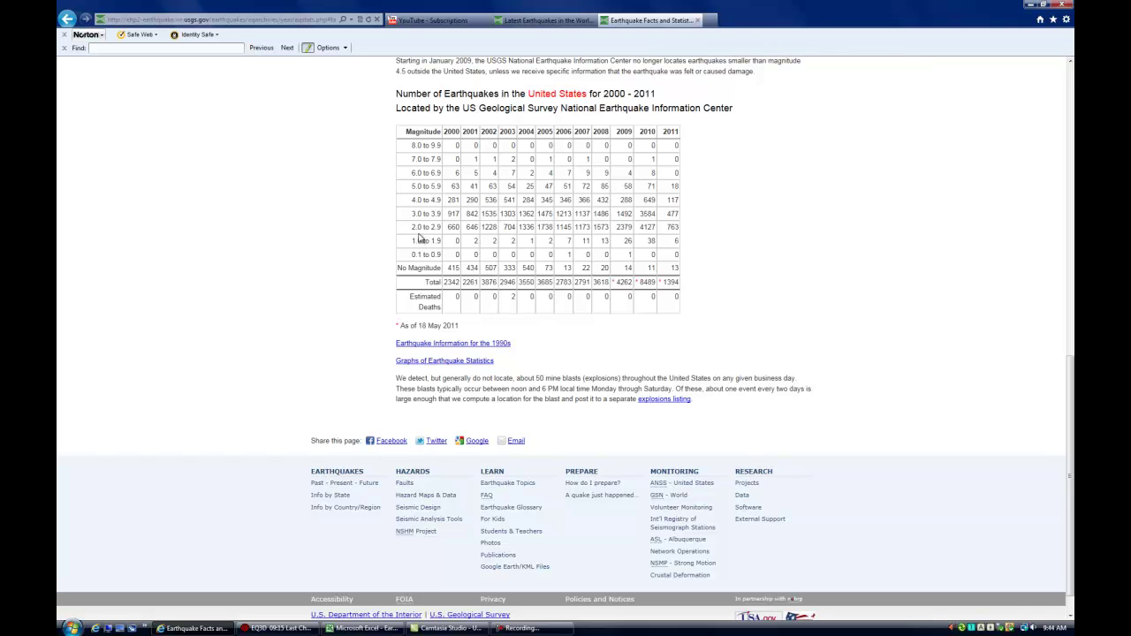
double_click(672, 227)
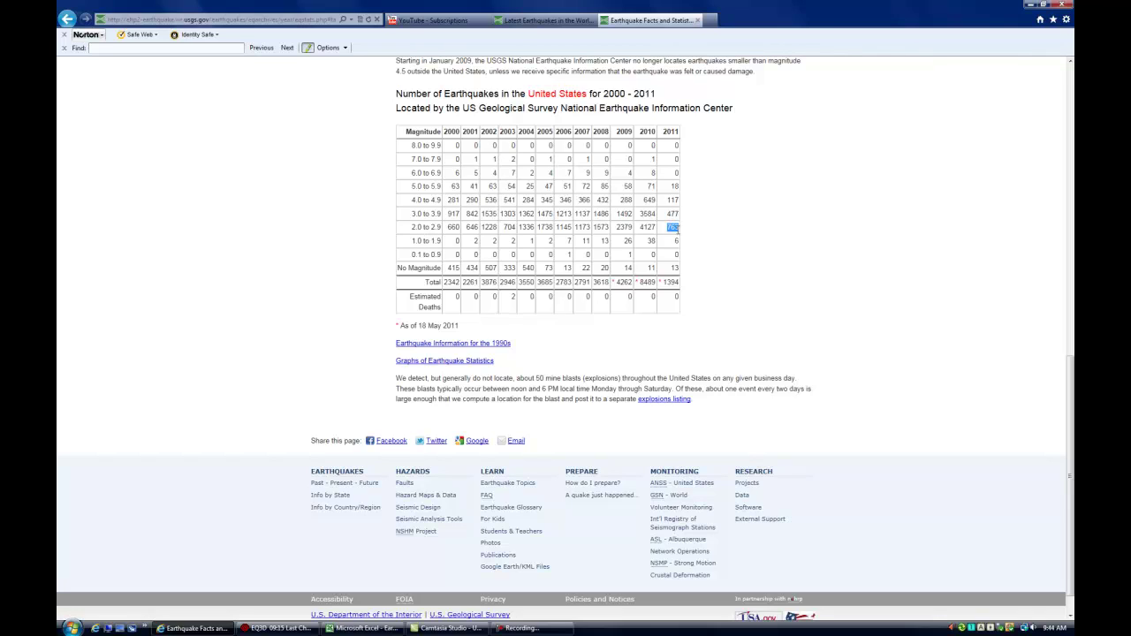
Apply a custom MAG filter: greater than or equal to 2.0 and less than or equal to 2.9.
click(349, 632)
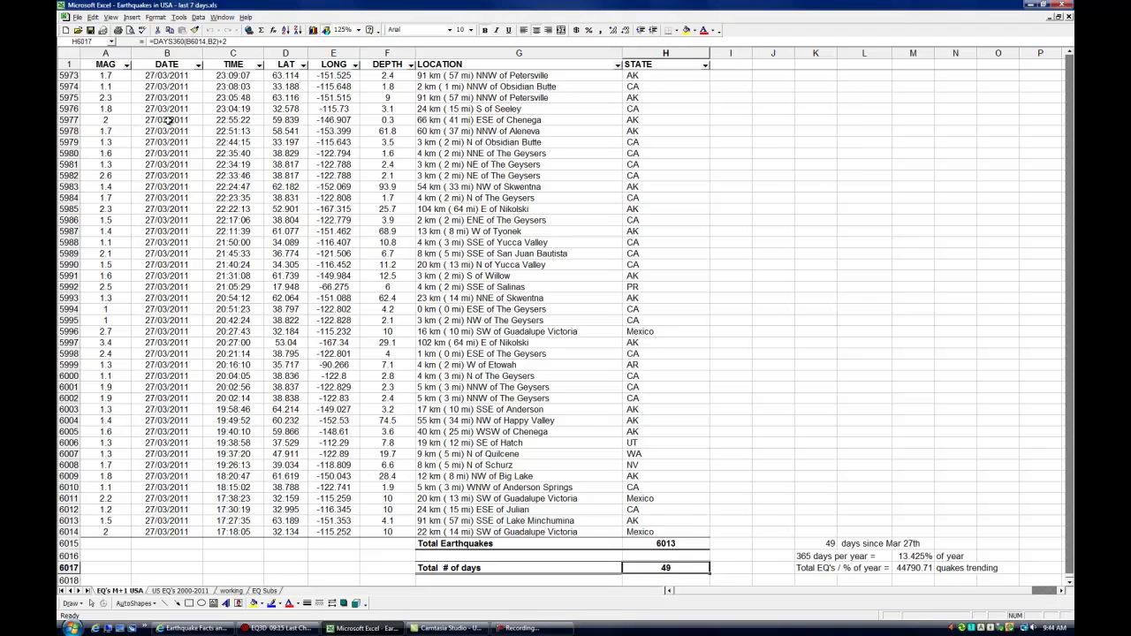
click(127, 67)
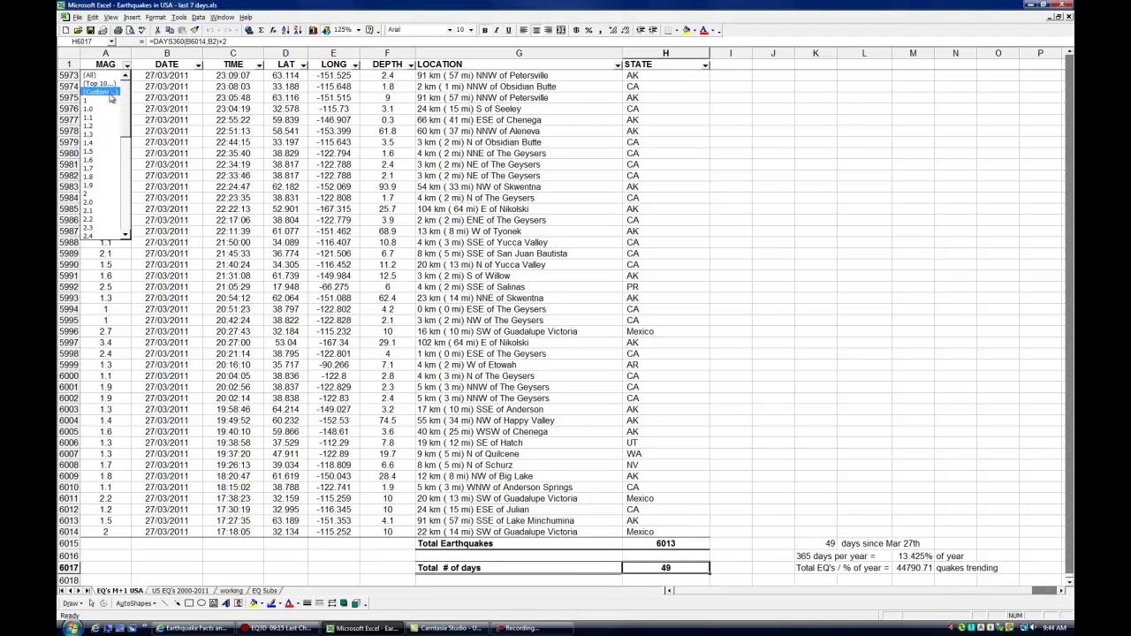
click(102, 95)
click(349, 431)
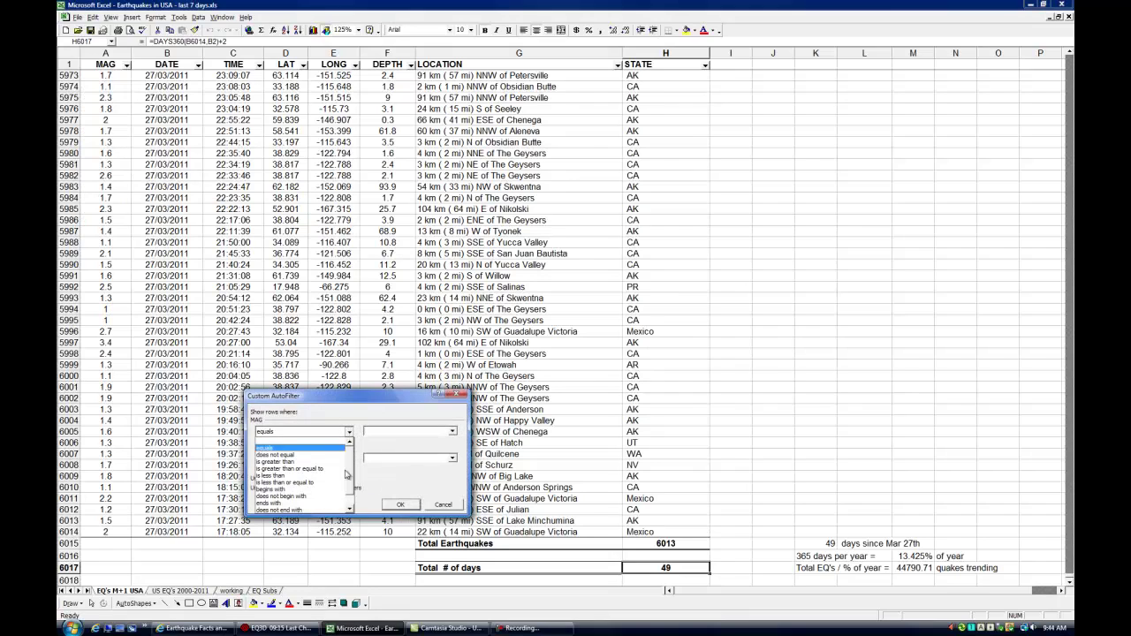
click(343, 467)
click(382, 431)
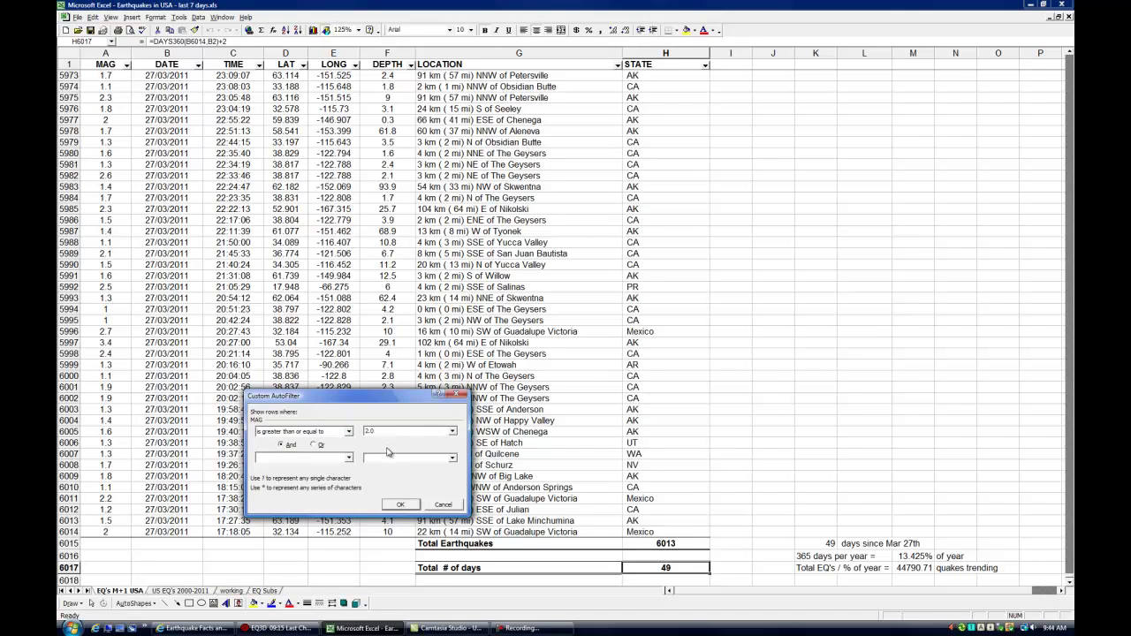
click(349, 458)
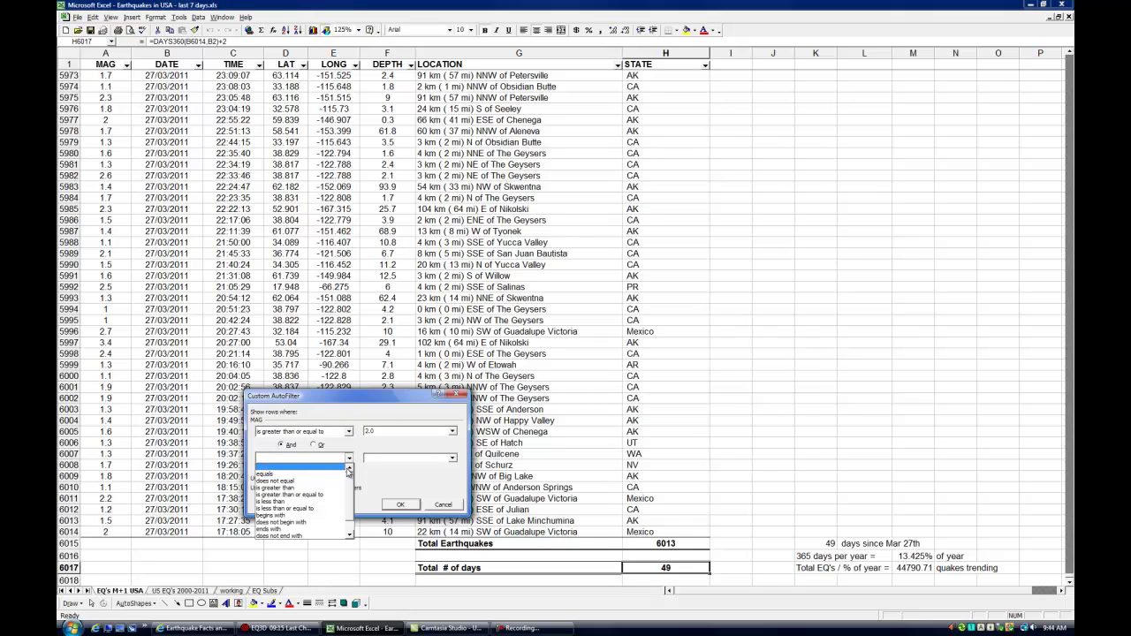
click(320, 511)
click(382, 457)
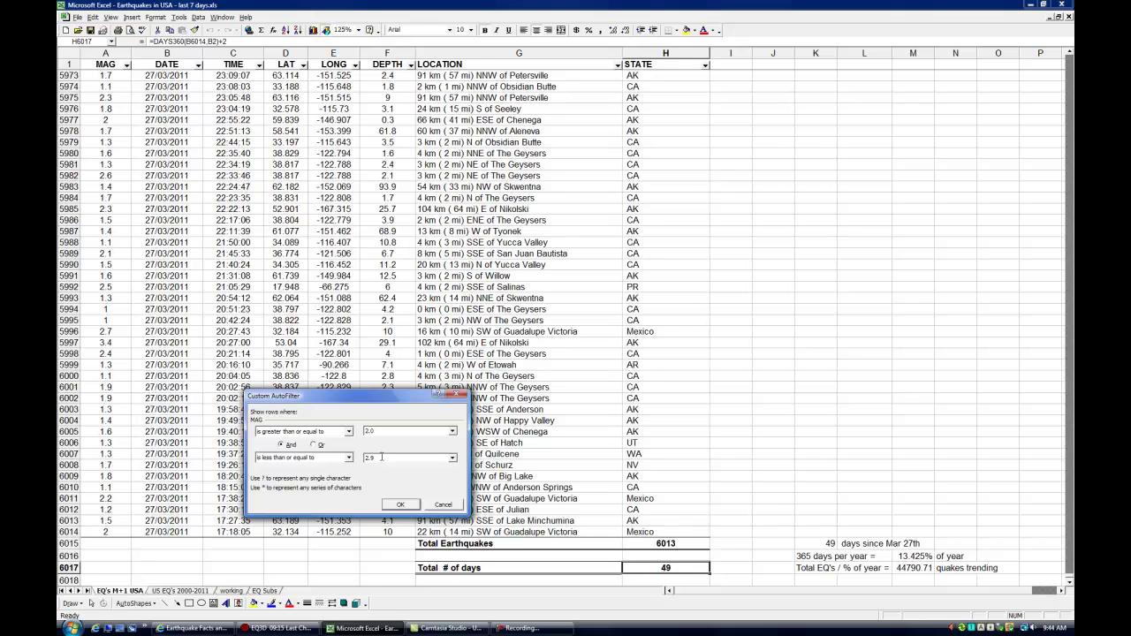
key(Return)
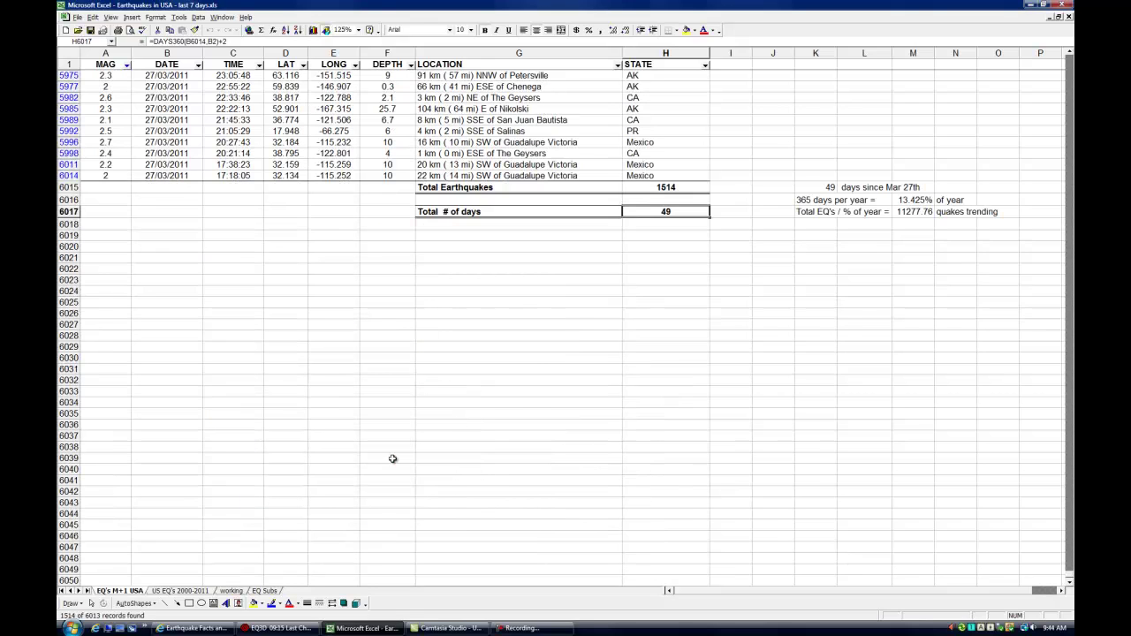
Check the 1514-record Total Earthquakes subtotal and browse the filtered magnitude 2.7 records.
click(628, 188)
scroll(586, 323, up, 2)
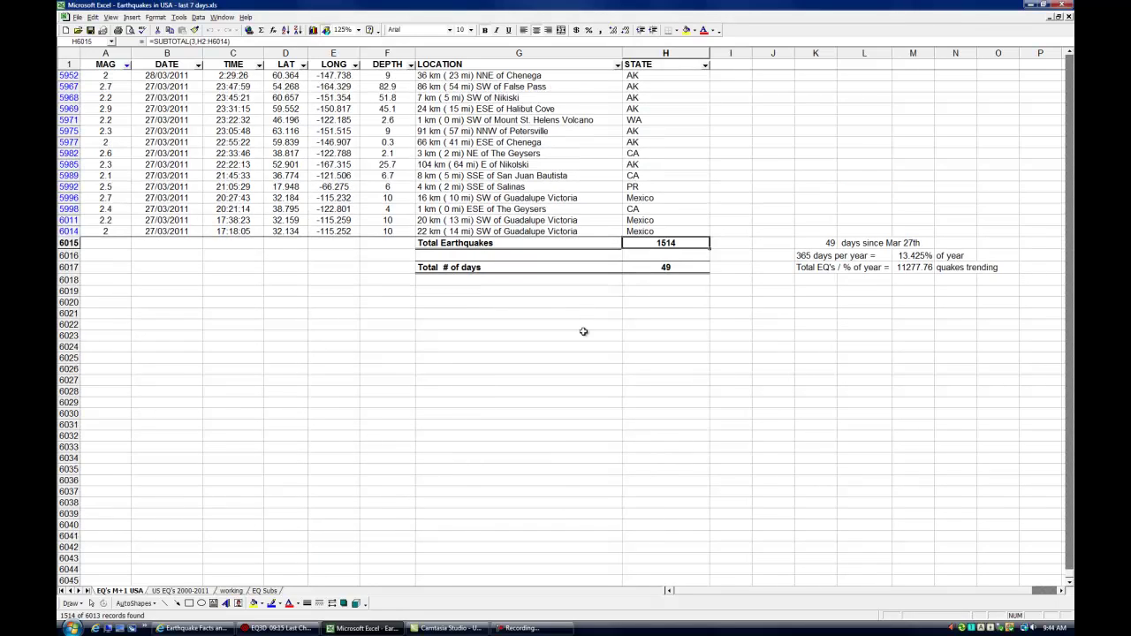
scroll(310, 378, up, 2)
scroll(127, 296, down, 1)
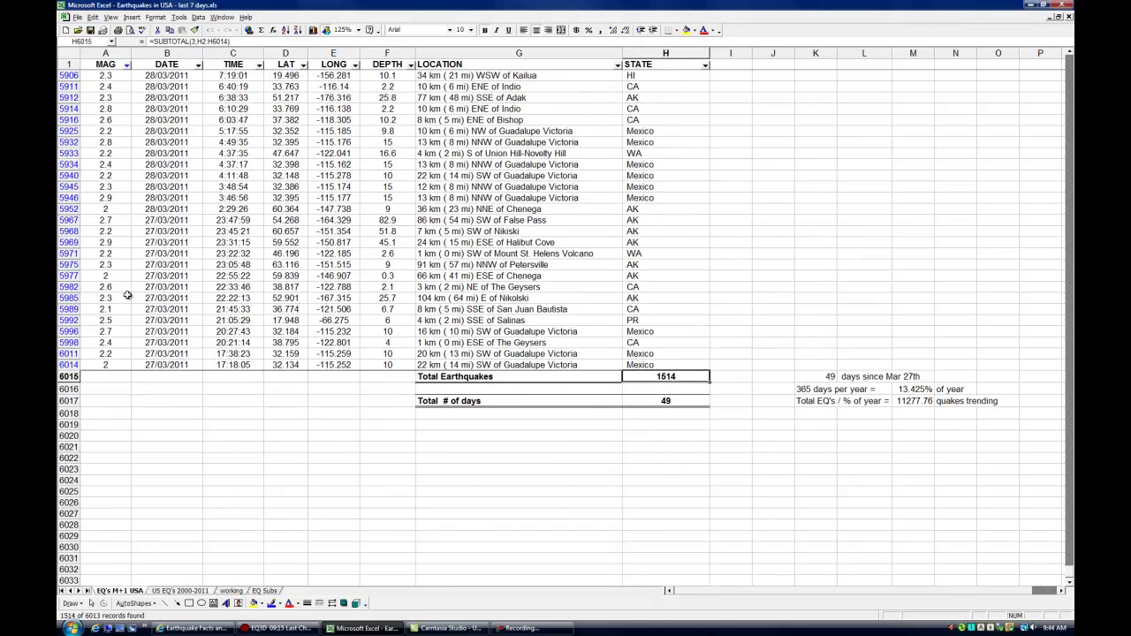
scroll(159, 318, up, 6)
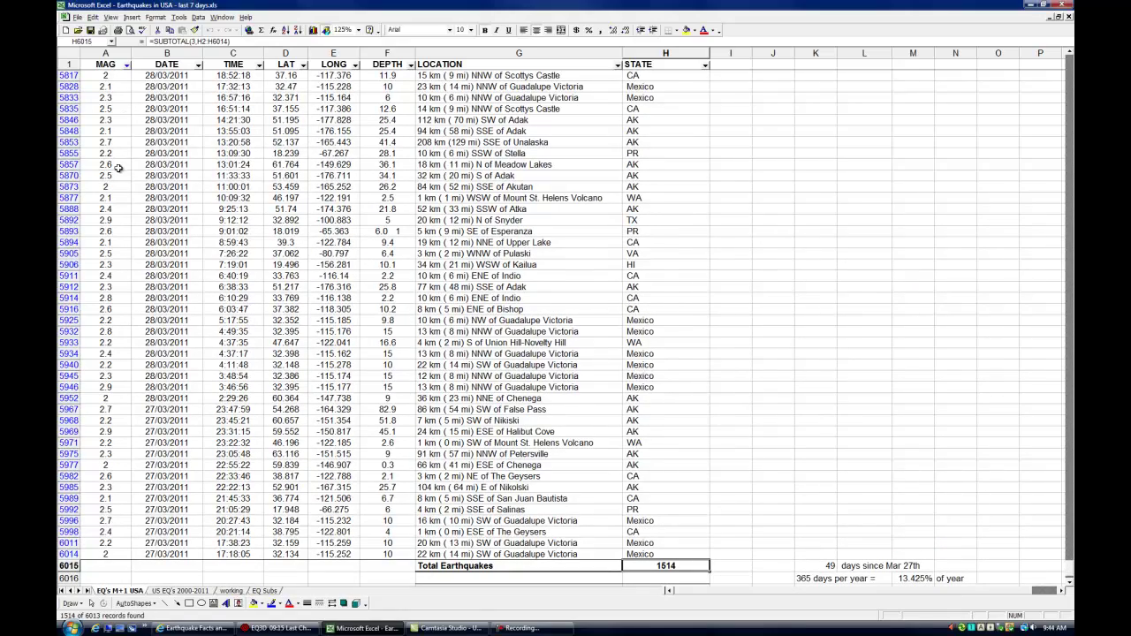
scroll(121, 166, up, 1)
click(120, 154)
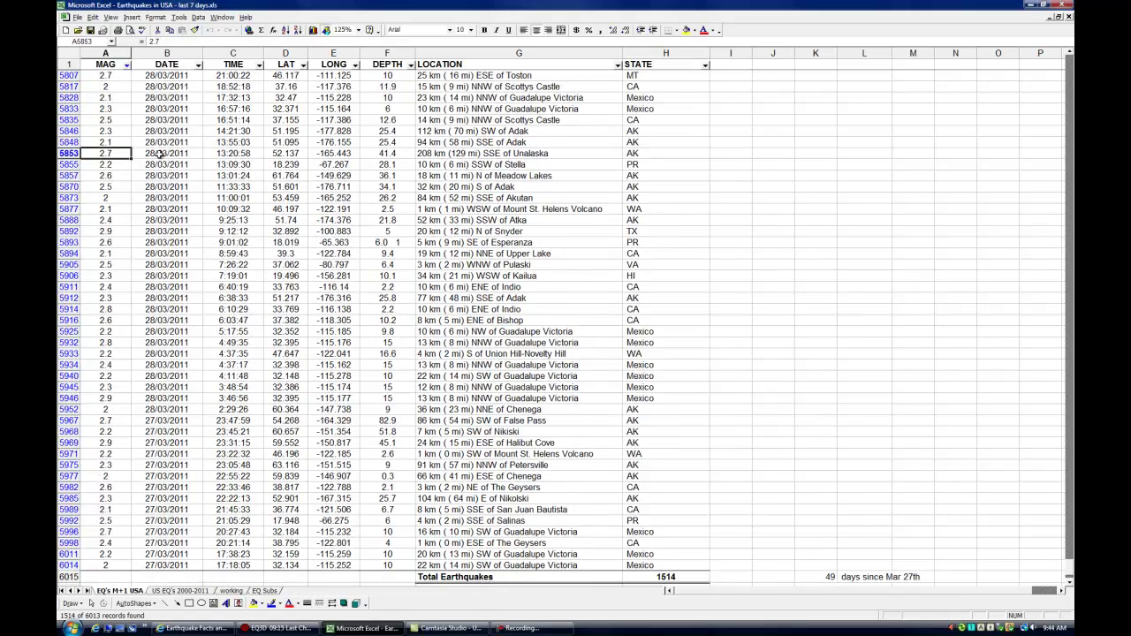
scroll(527, 350, up, 10)
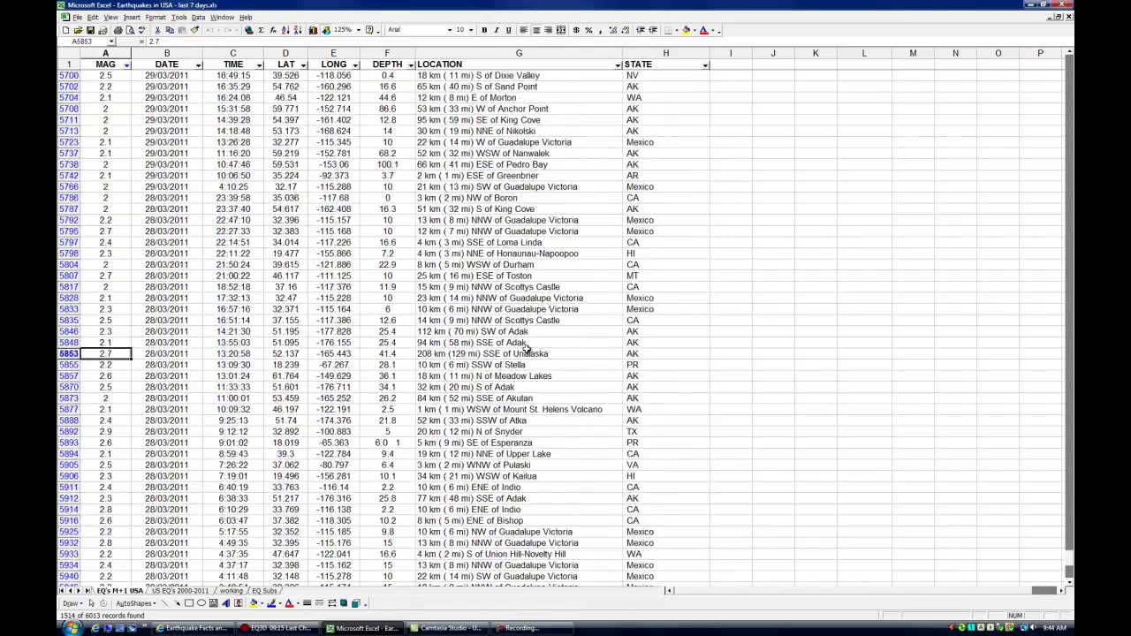
scroll(528, 349, up, 8)
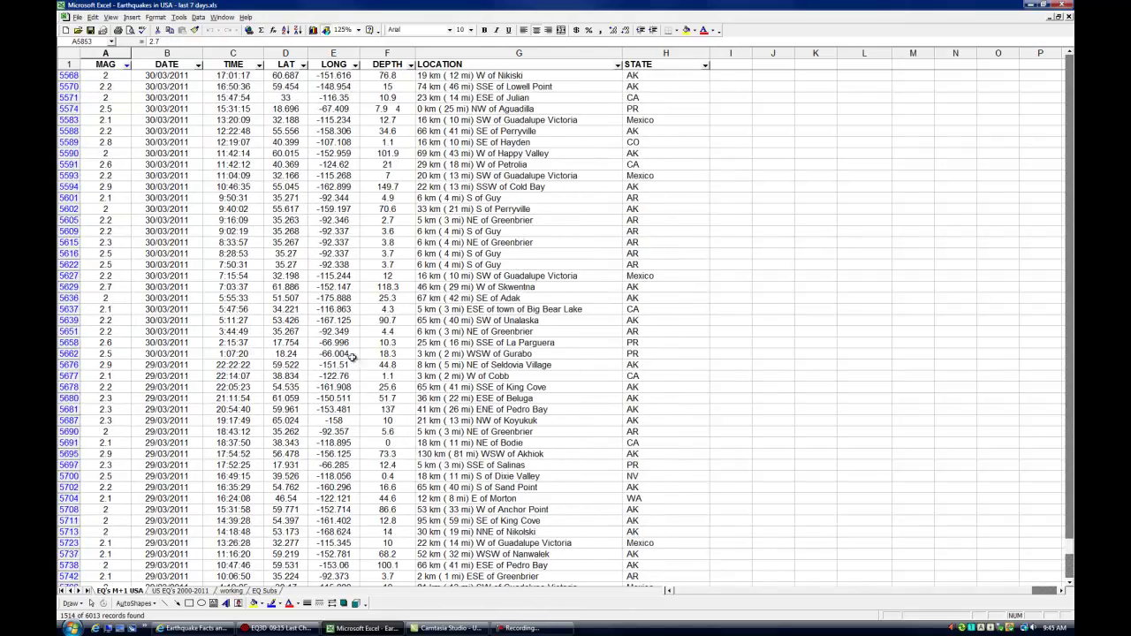
mouse_move(188, 629)
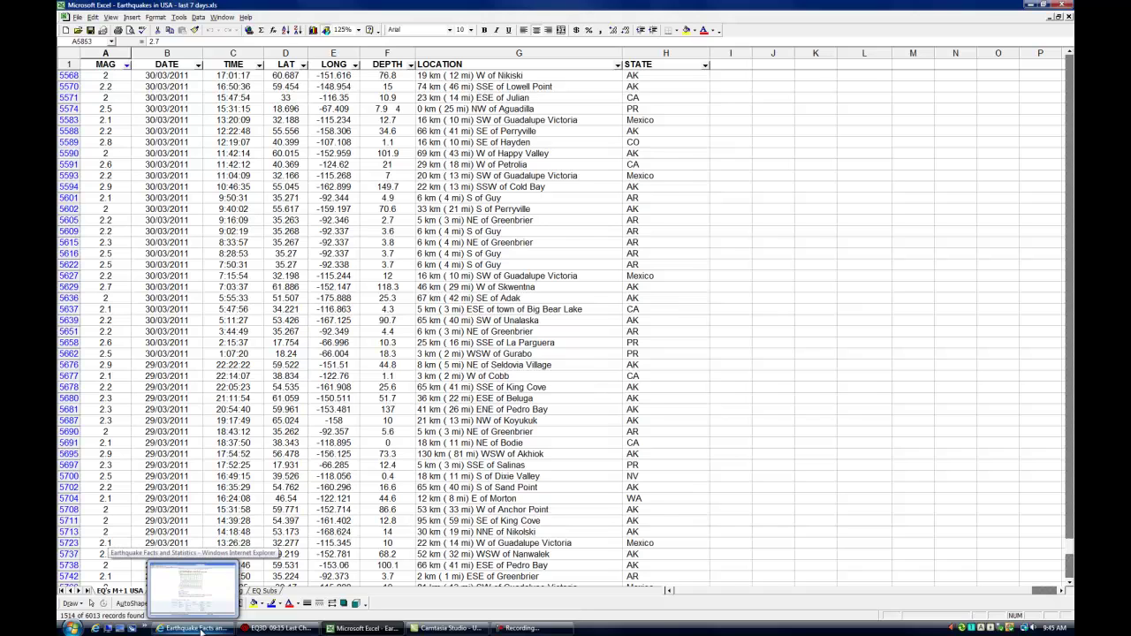
click(198, 629)
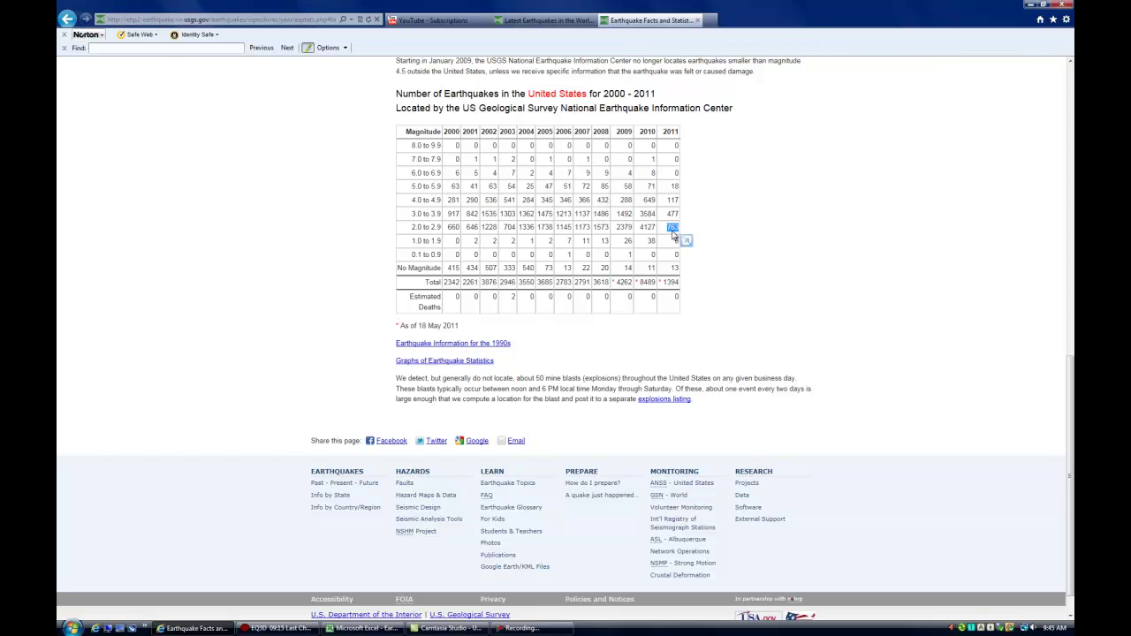
click(336, 626)
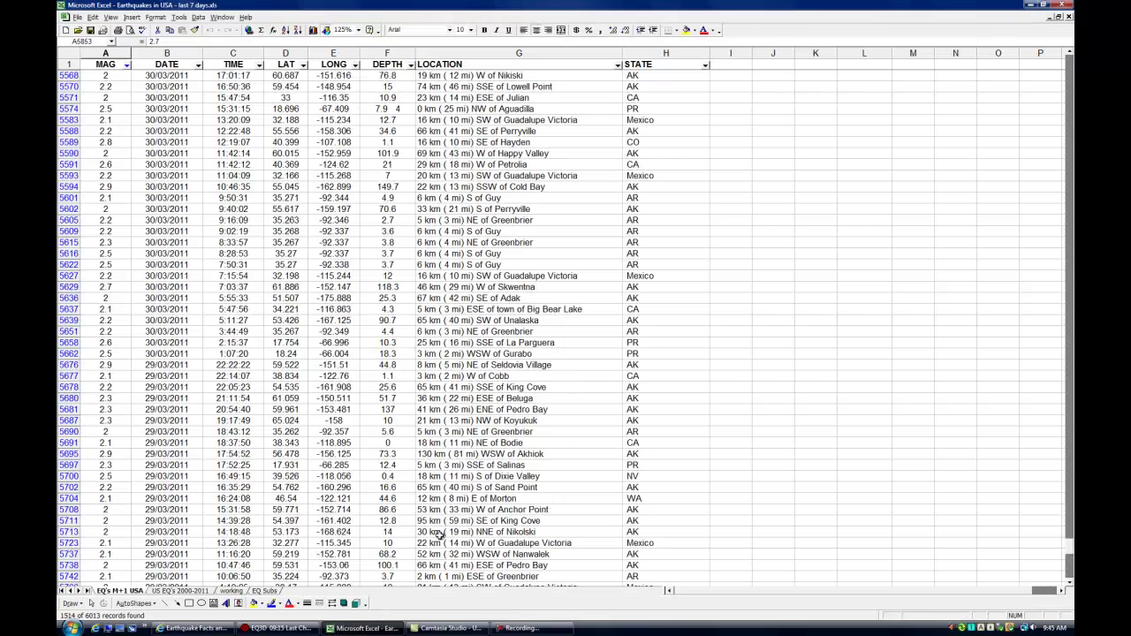
click(164, 629)
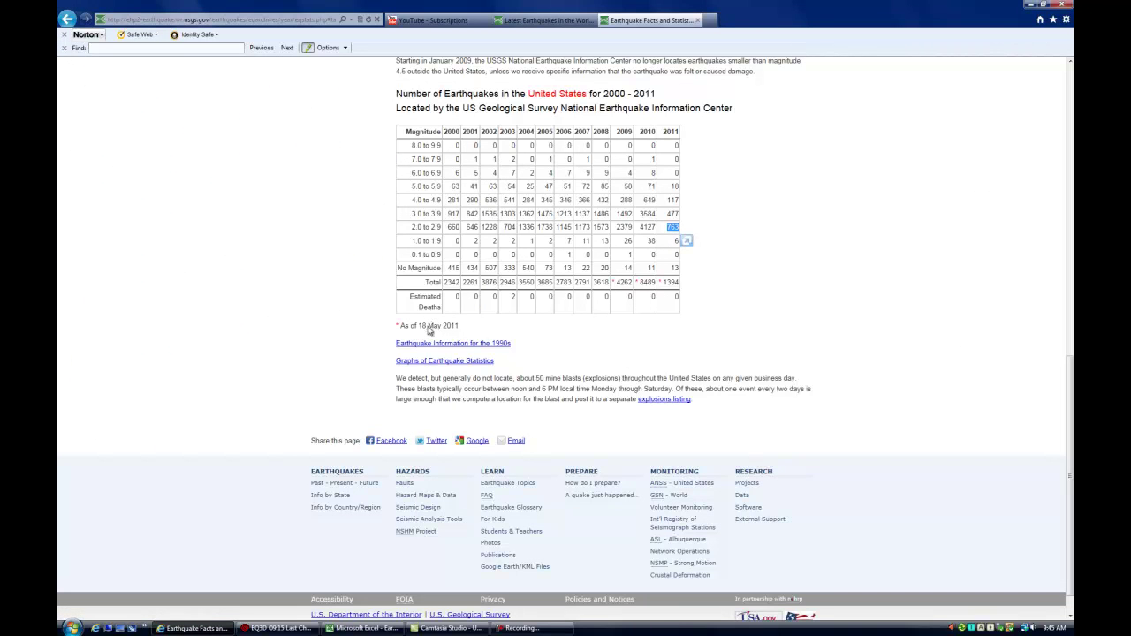
mouse_move(205, 631)
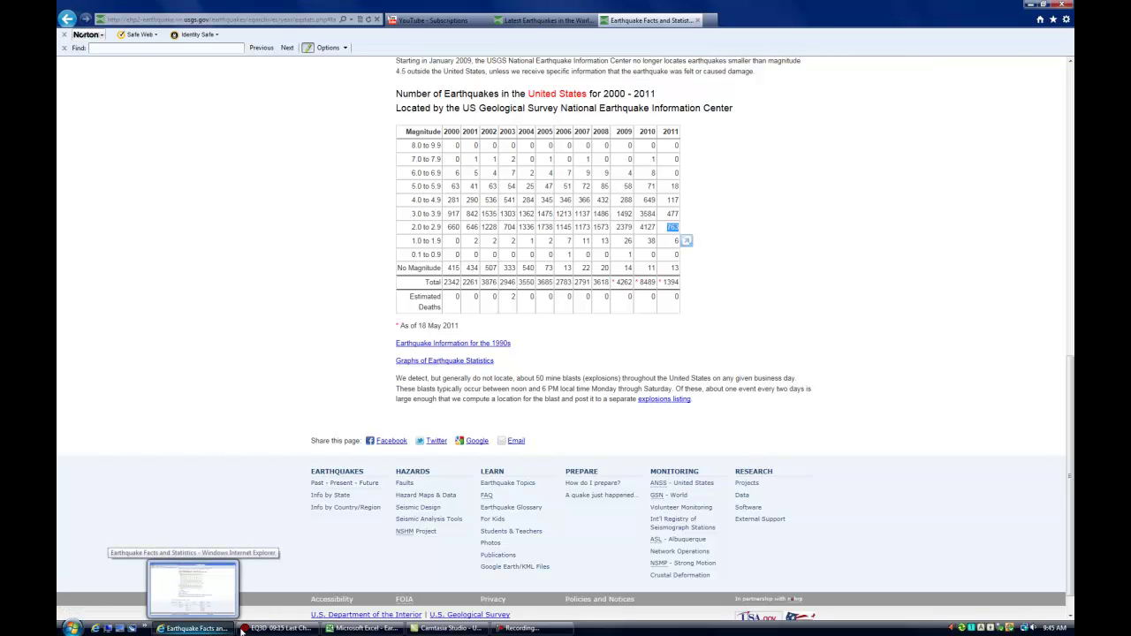
click(362, 629)
scroll(795, 442, down, 3)
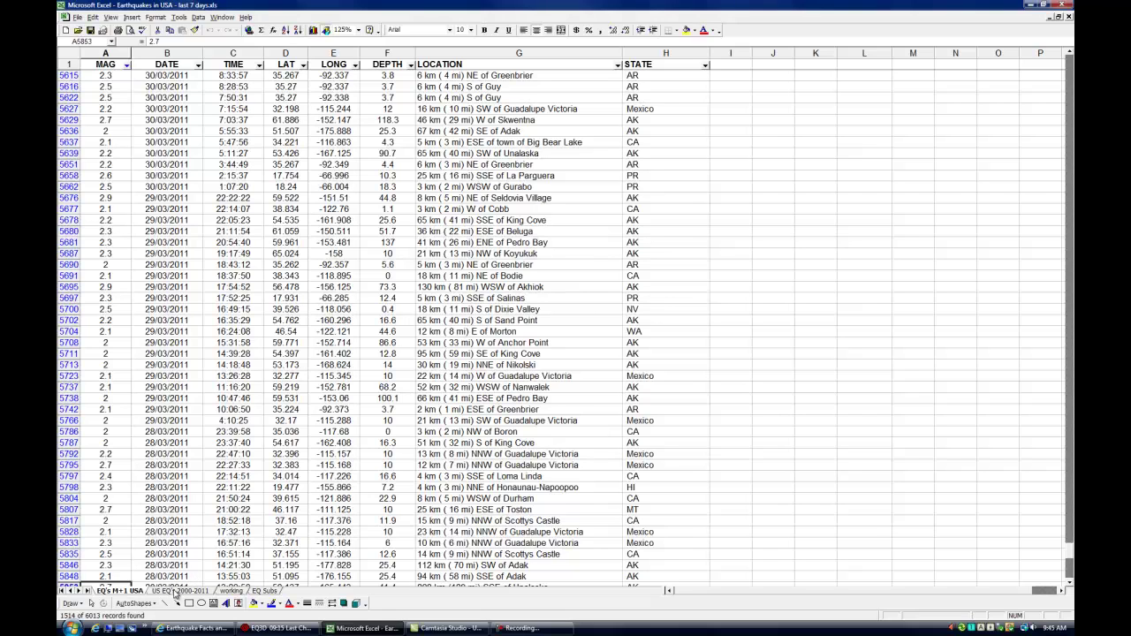
On the US EQ's 2000-2011 sheet, compare the 2009–2010 magnitude 2.0–2.9 and 2009 4.0–4.9 counts.
click(177, 590)
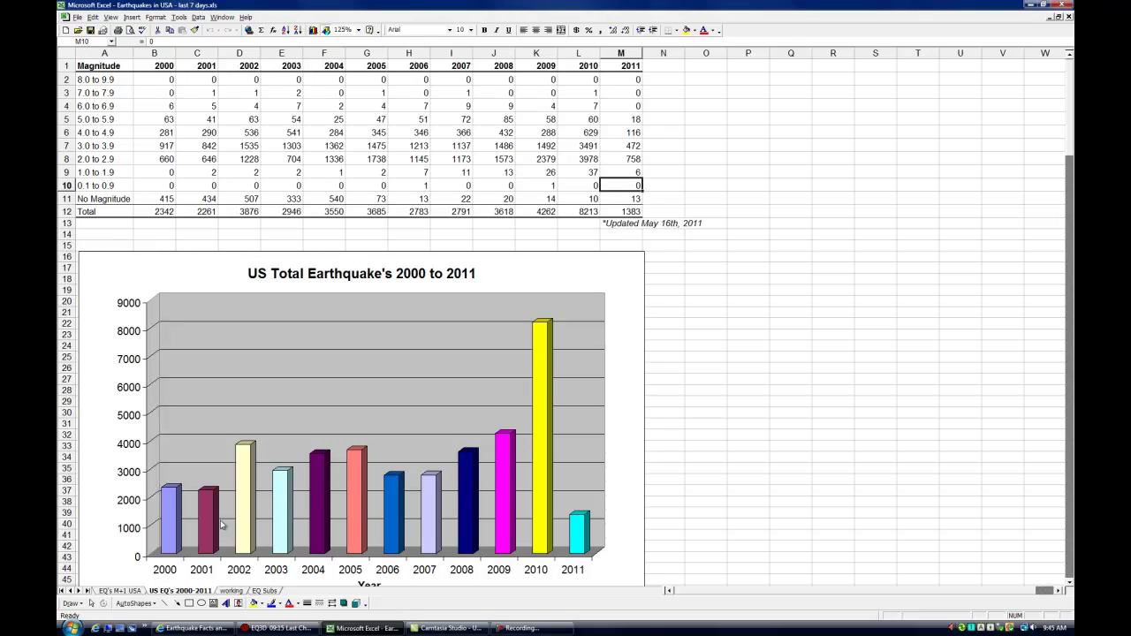
mouse_move(540, 404)
mouse_move(506, 455)
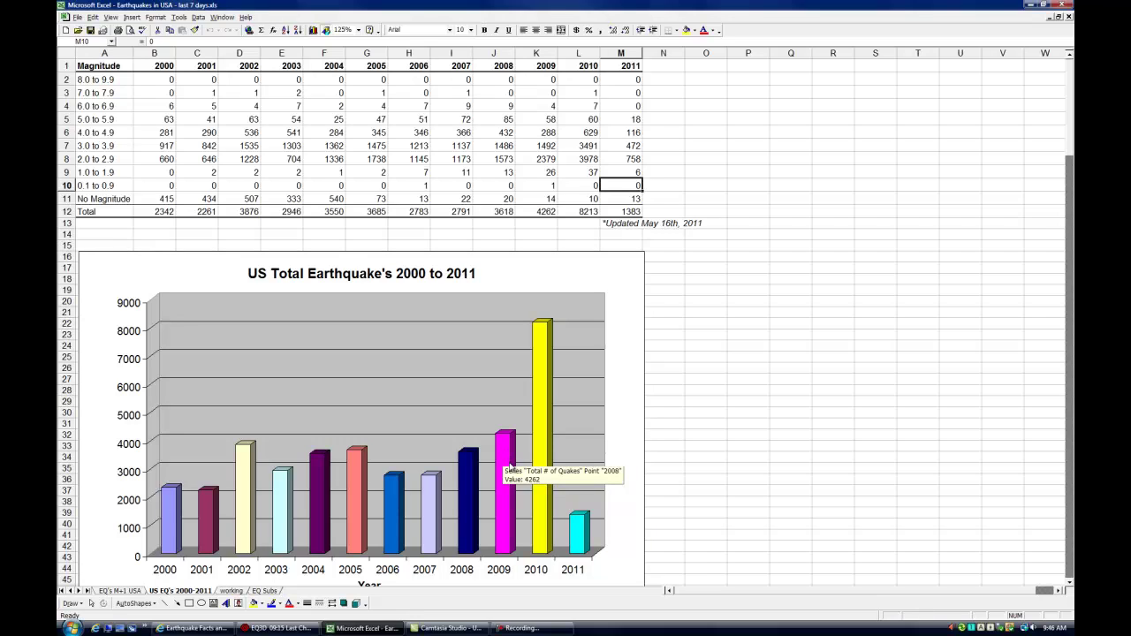
mouse_move(535, 440)
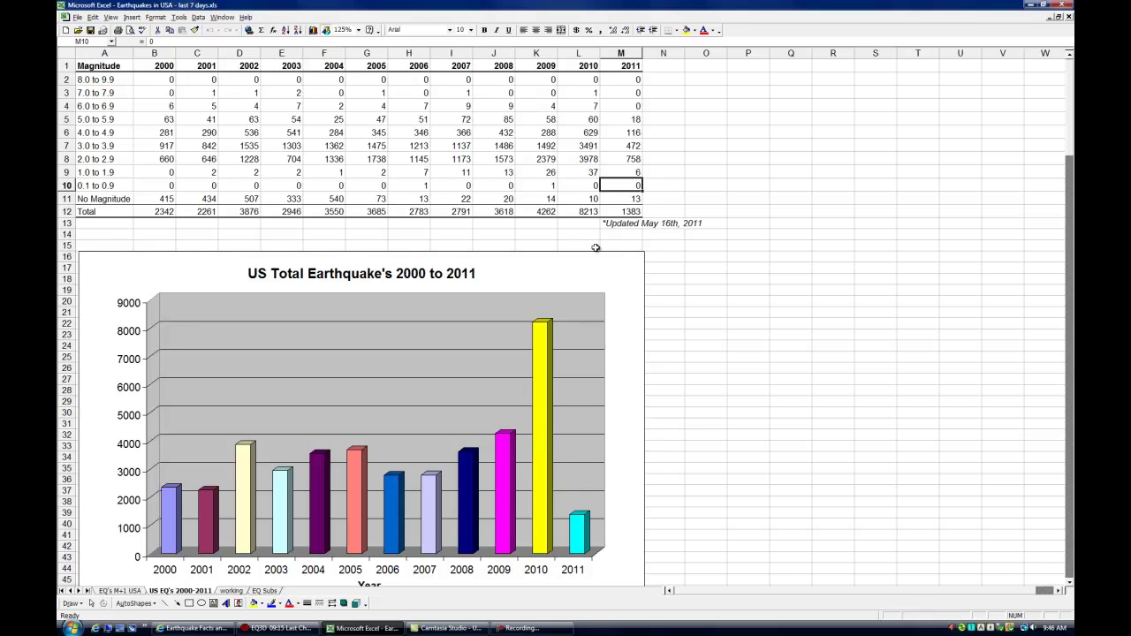
click(536, 159)
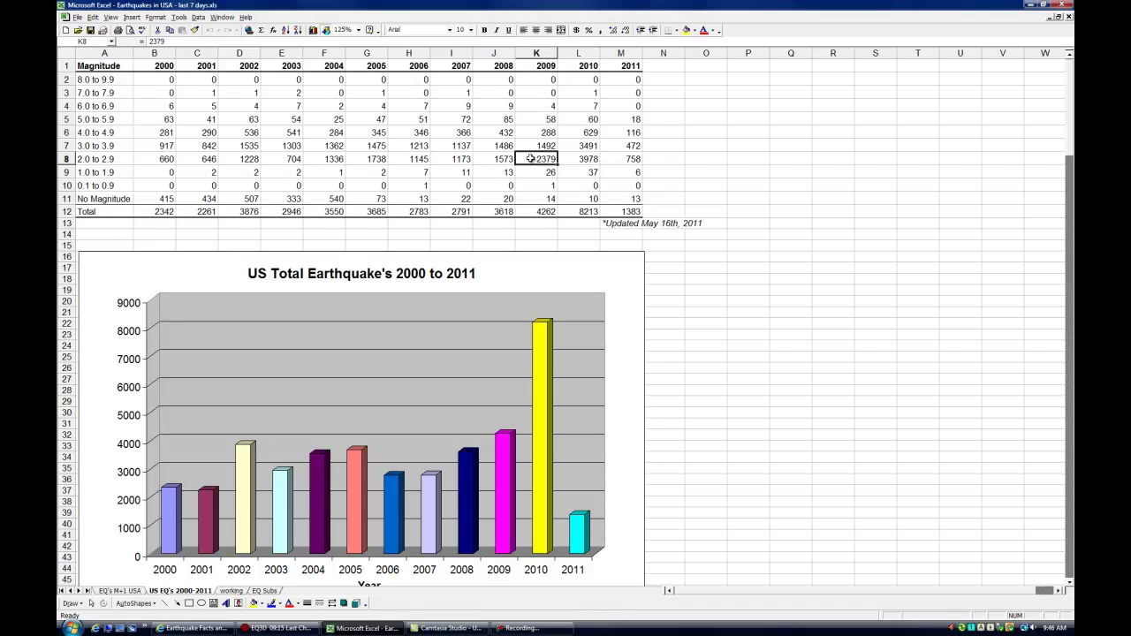
click(574, 160)
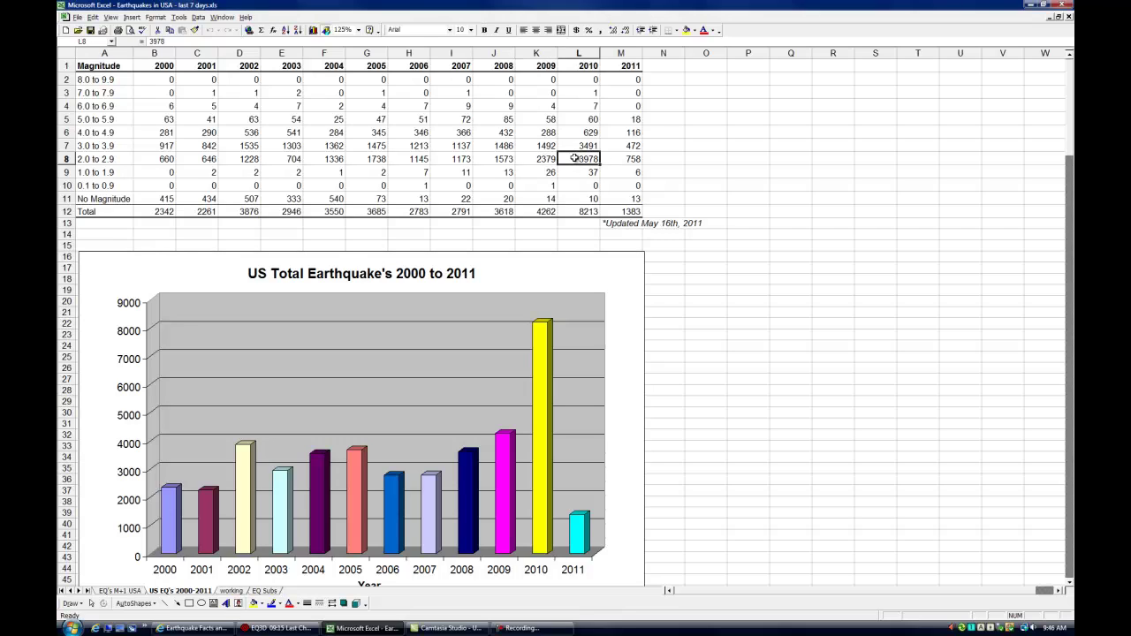
click(537, 133)
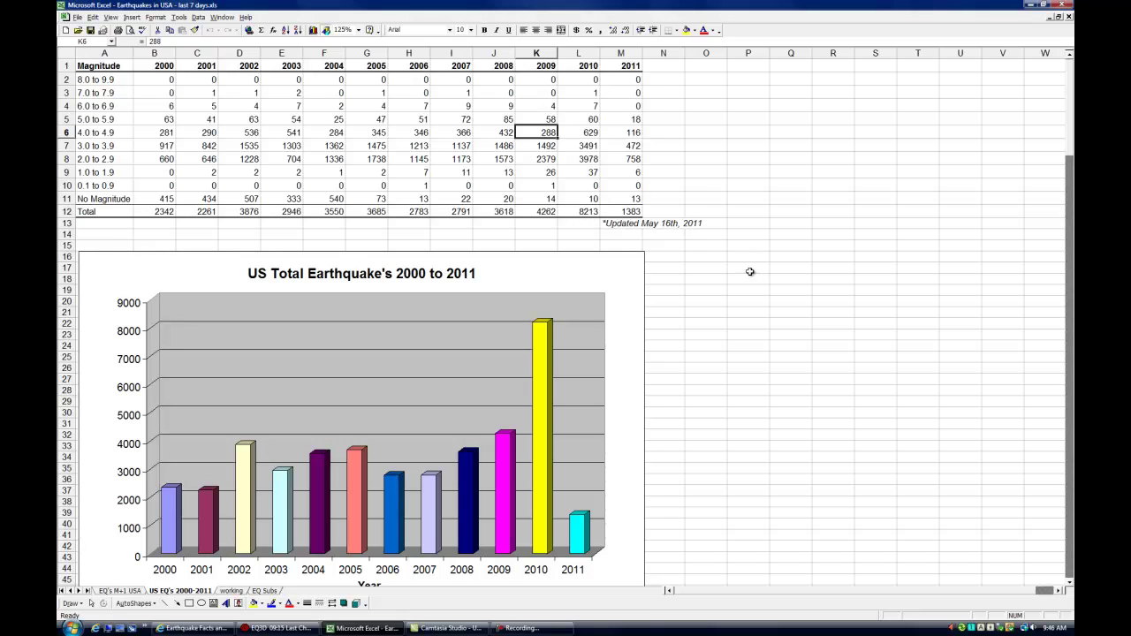
Scroll down the per-year charts to the 3-D Quakes per Year per Magnitude chart, briefly checking EQ3D.
scroll(750, 272, down, 2)
scroll(749, 272, down, 9)
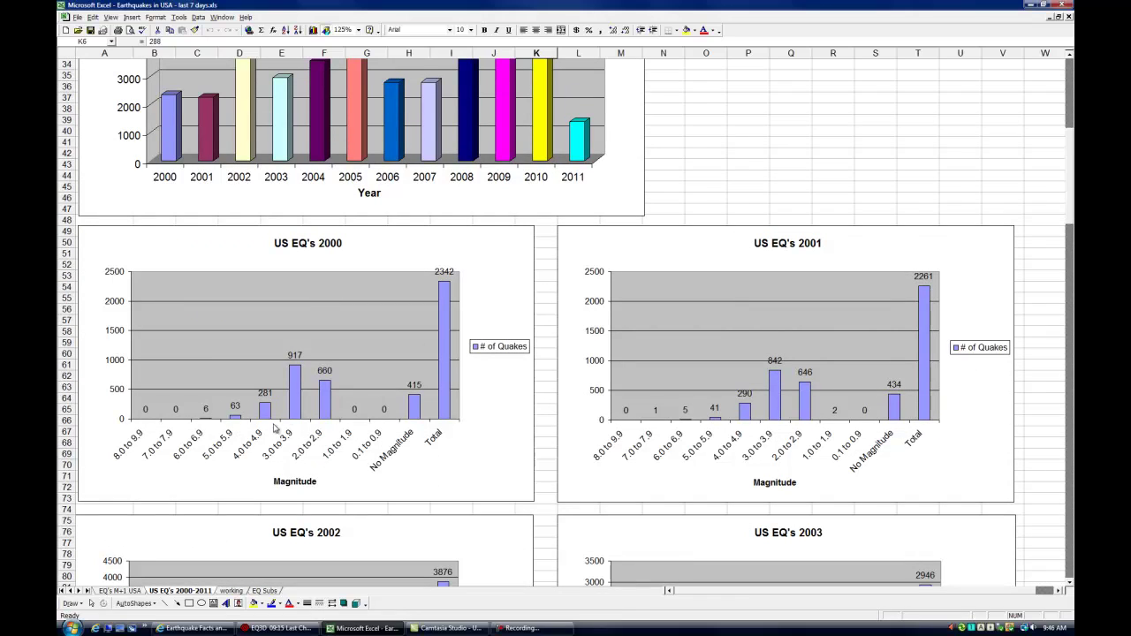
scroll(818, 389, down, 20)
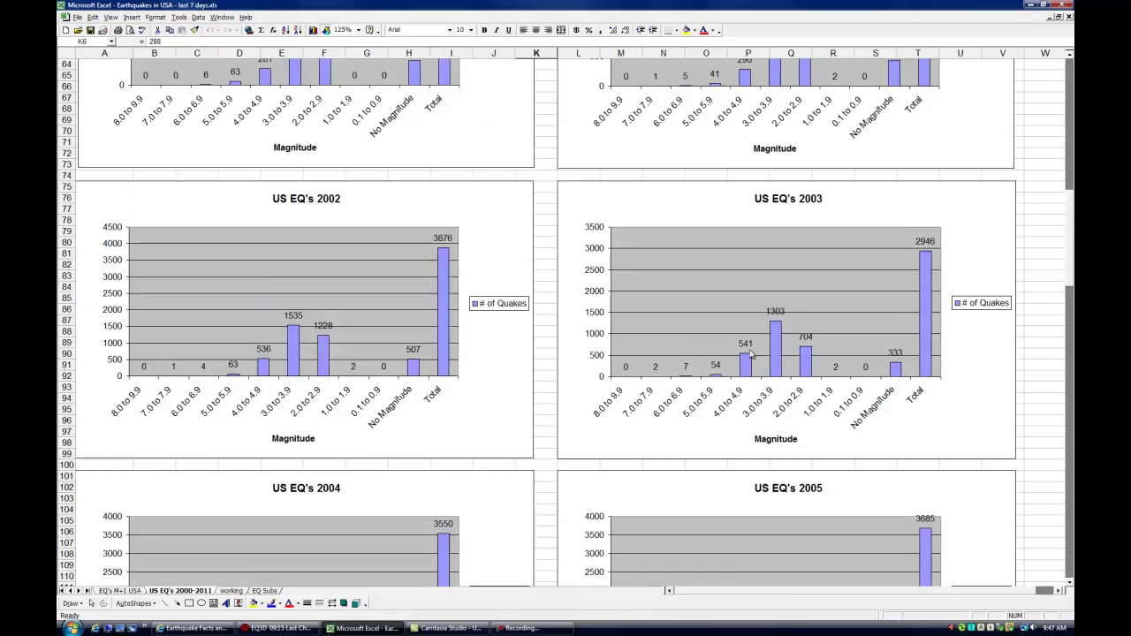
scroll(745, 361, down, 20)
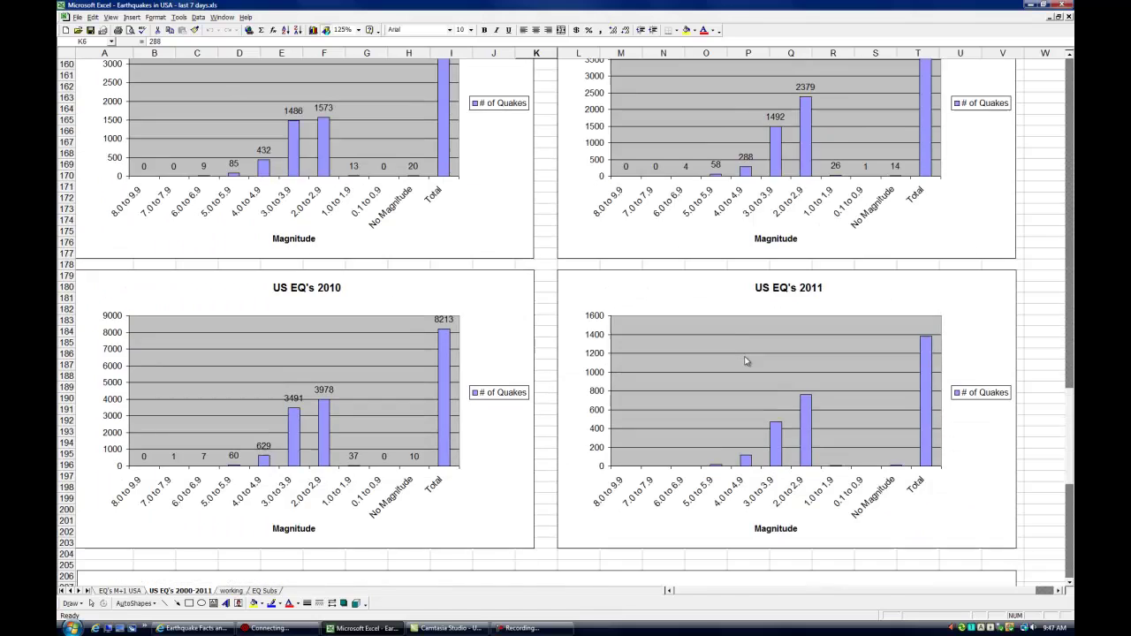
scroll(745, 360, down, 2)
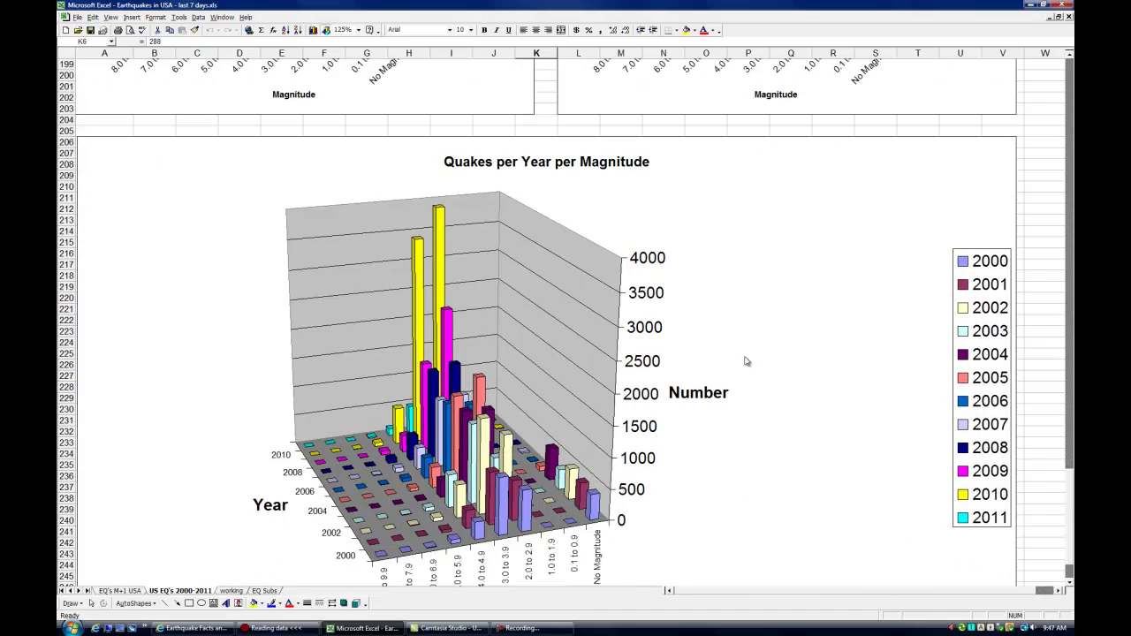
scroll(746, 361, down, 1)
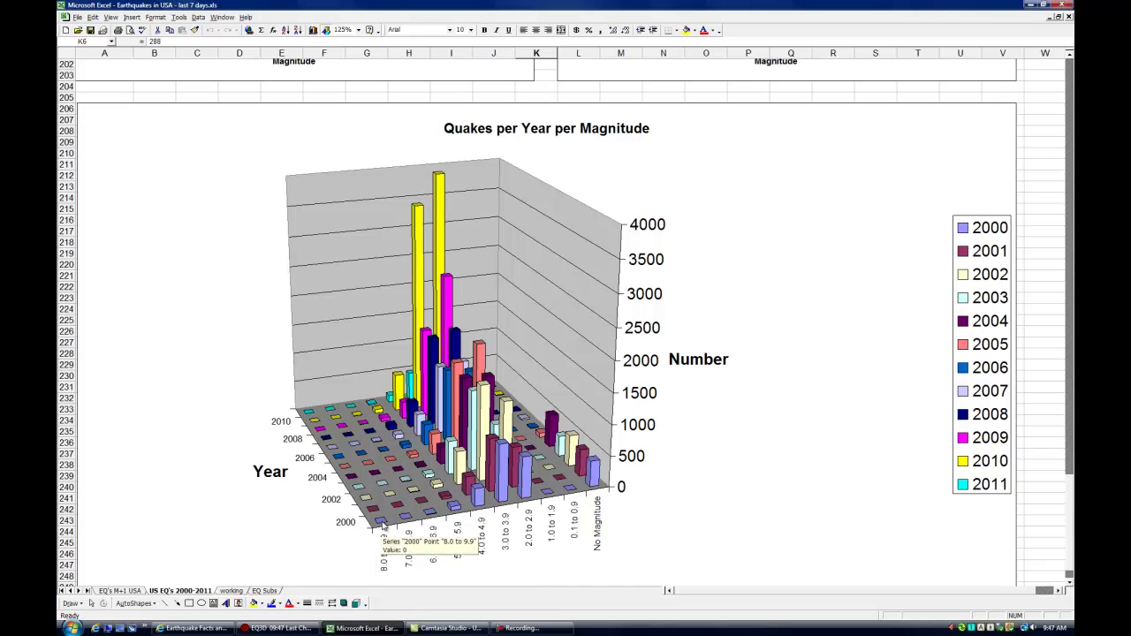
click(302, 624)
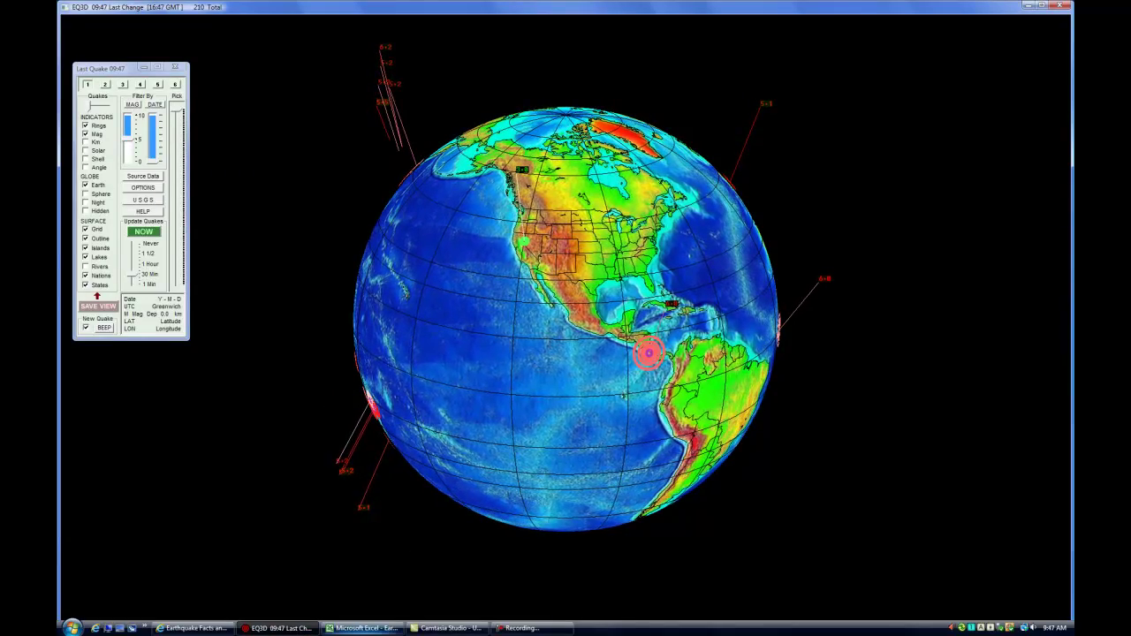
click(364, 629)
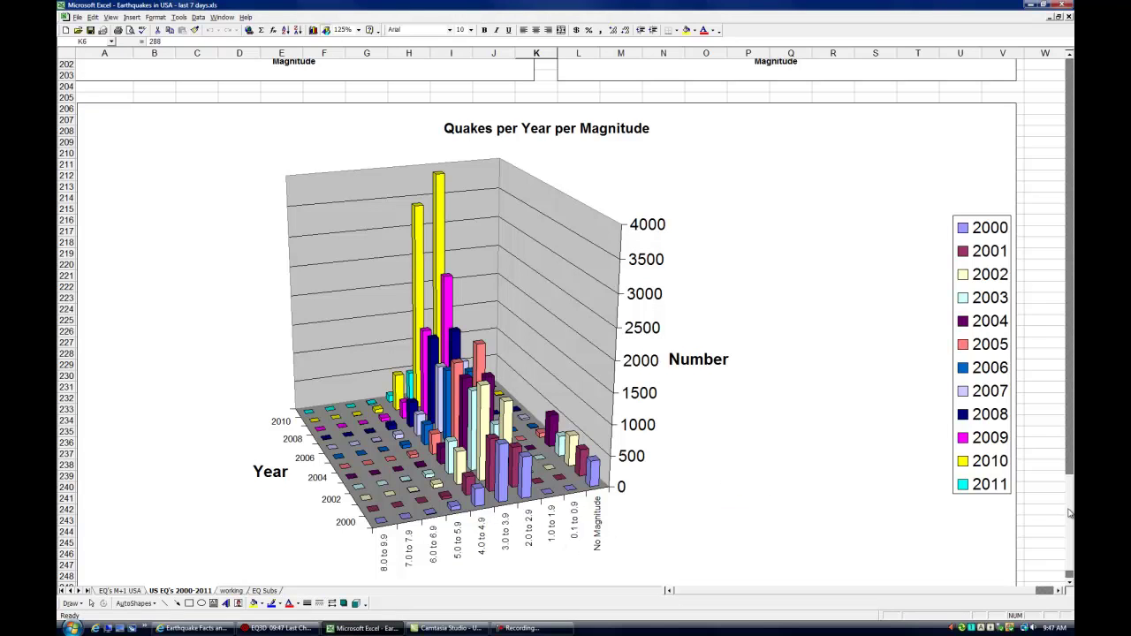
scroll(1070, 513, down, 1)
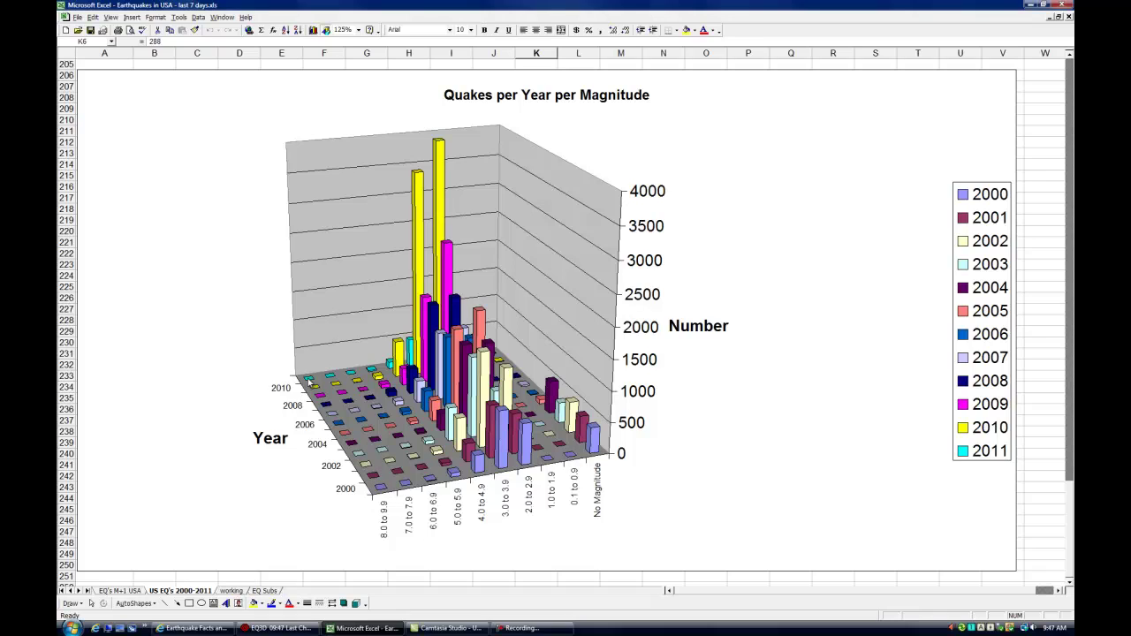
mouse_move(310, 382)
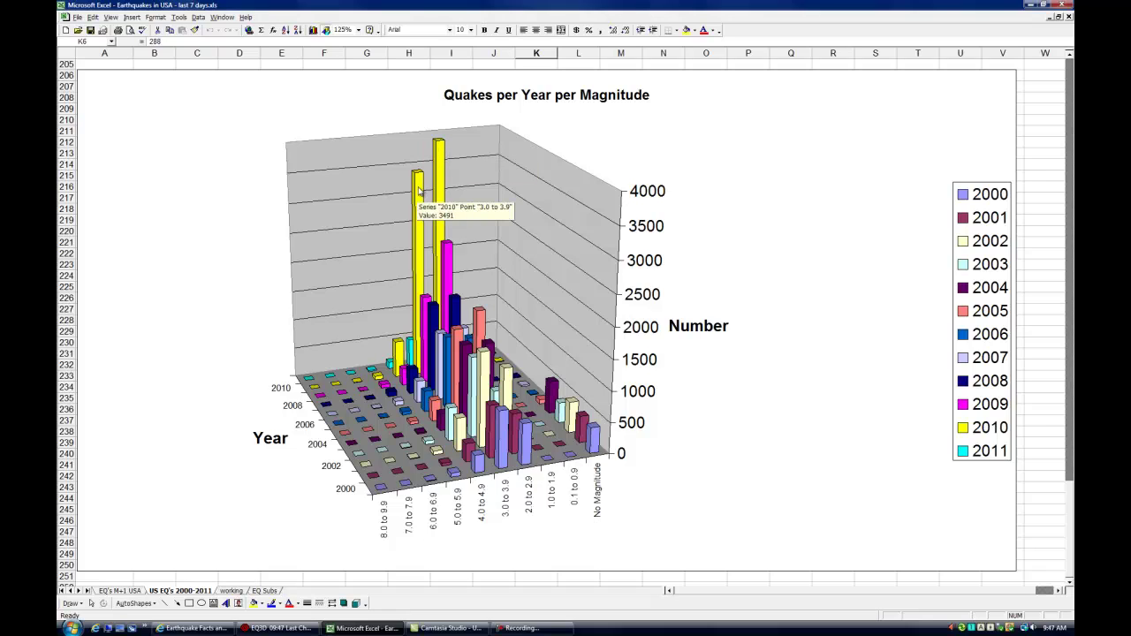
mouse_move(439, 159)
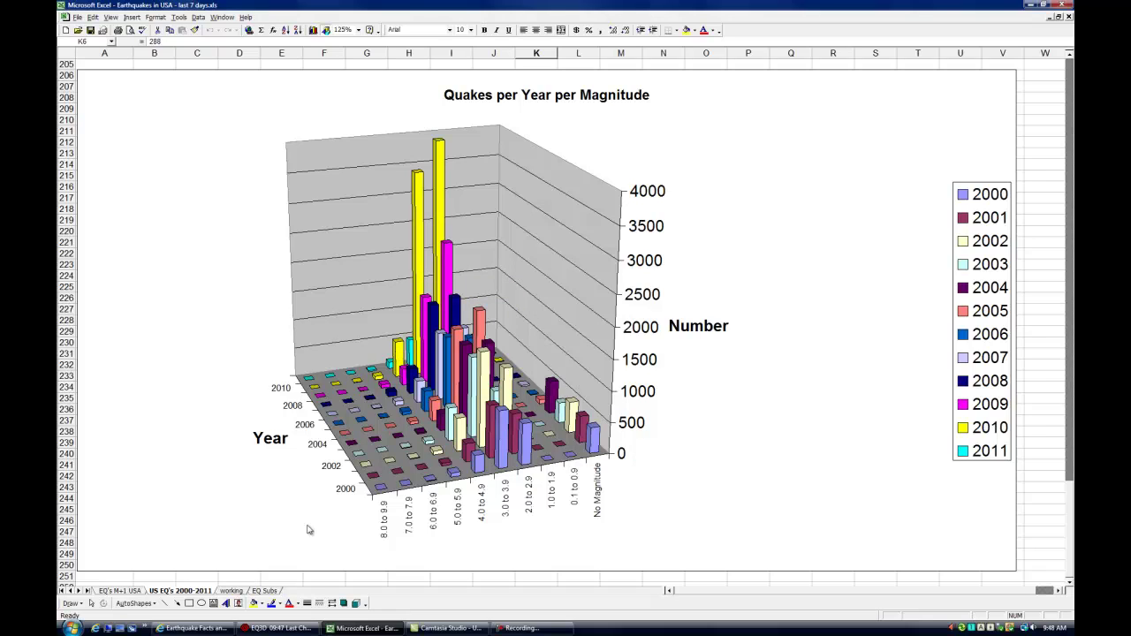
Review the location descriptions in G2:G32 on the working sheet, then return to EQ's M+1 USA.
click(231, 591)
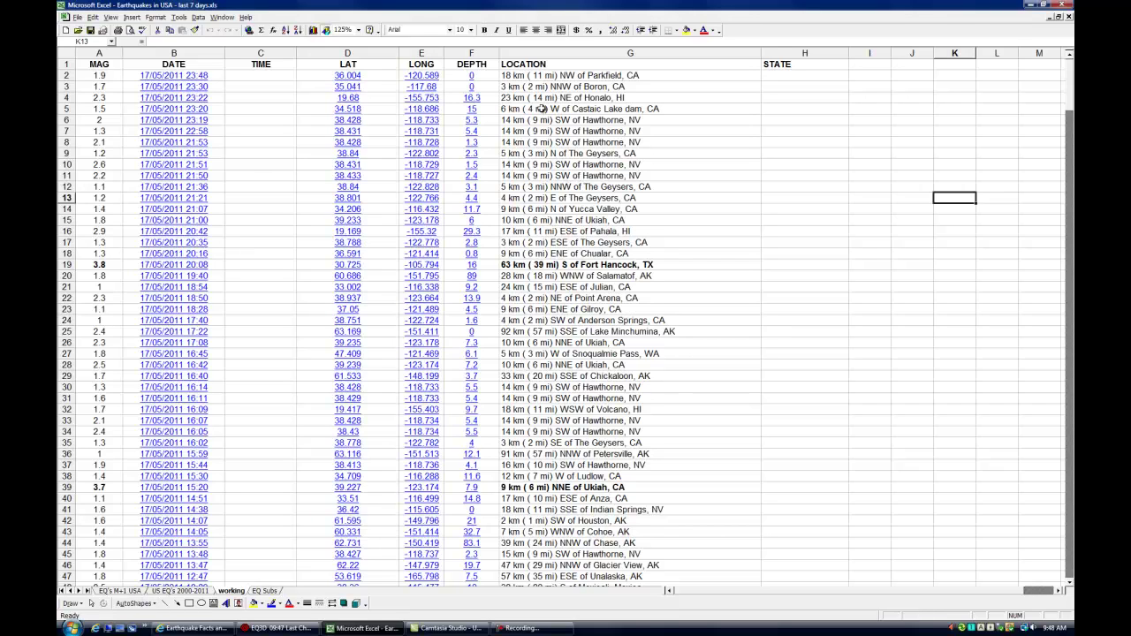
drag(567, 75, 562, 409)
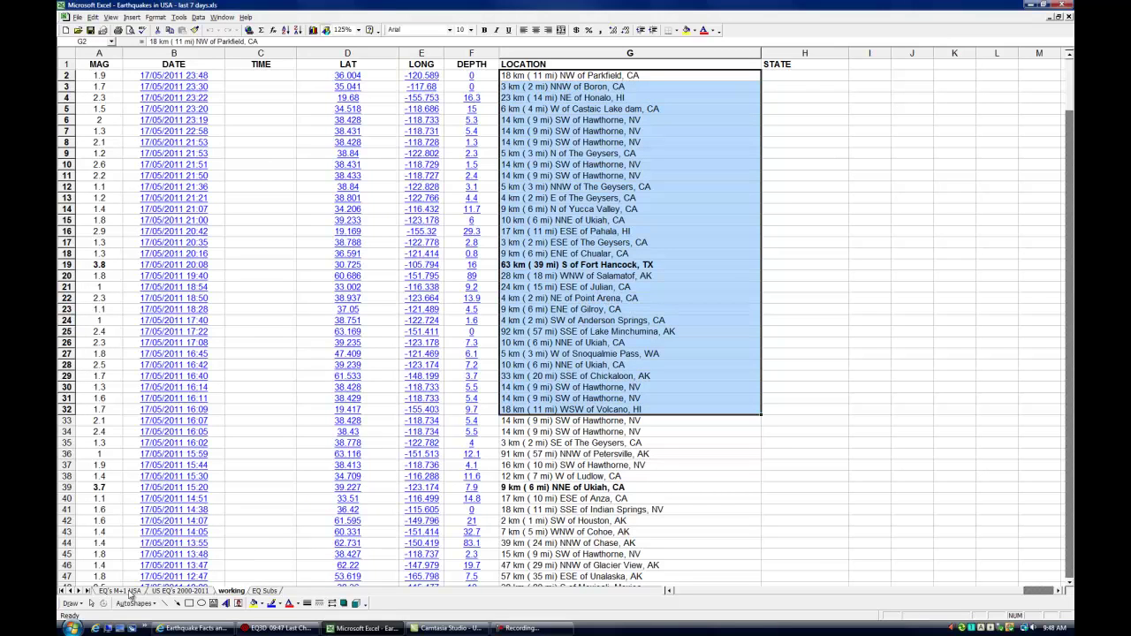
click(126, 590)
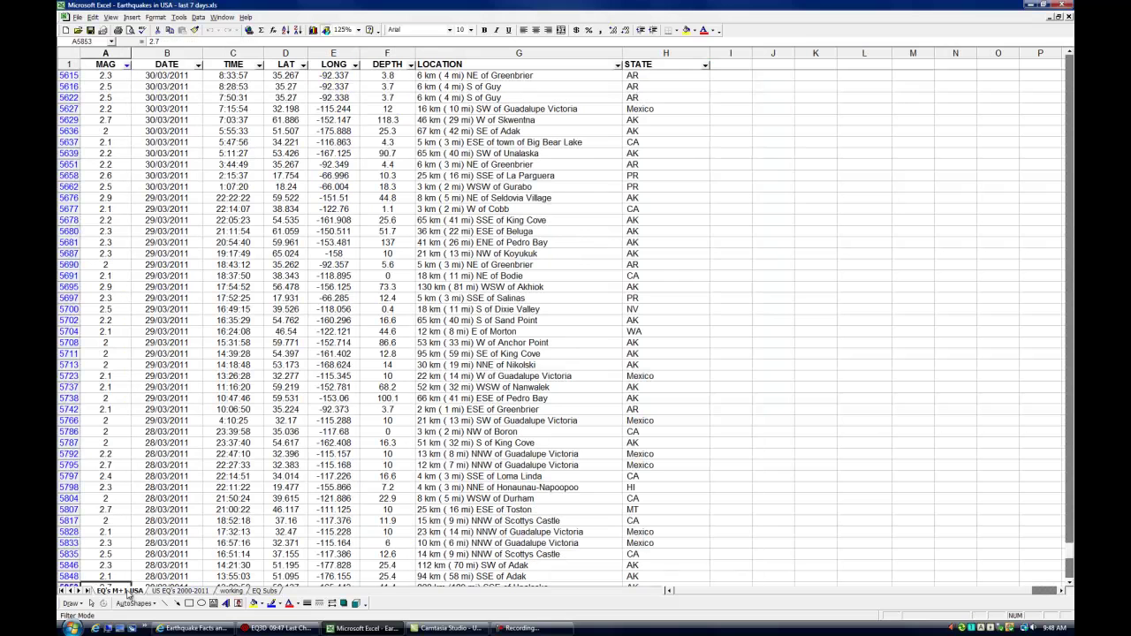
Filter the STATE column to show only Canada.
click(706, 67)
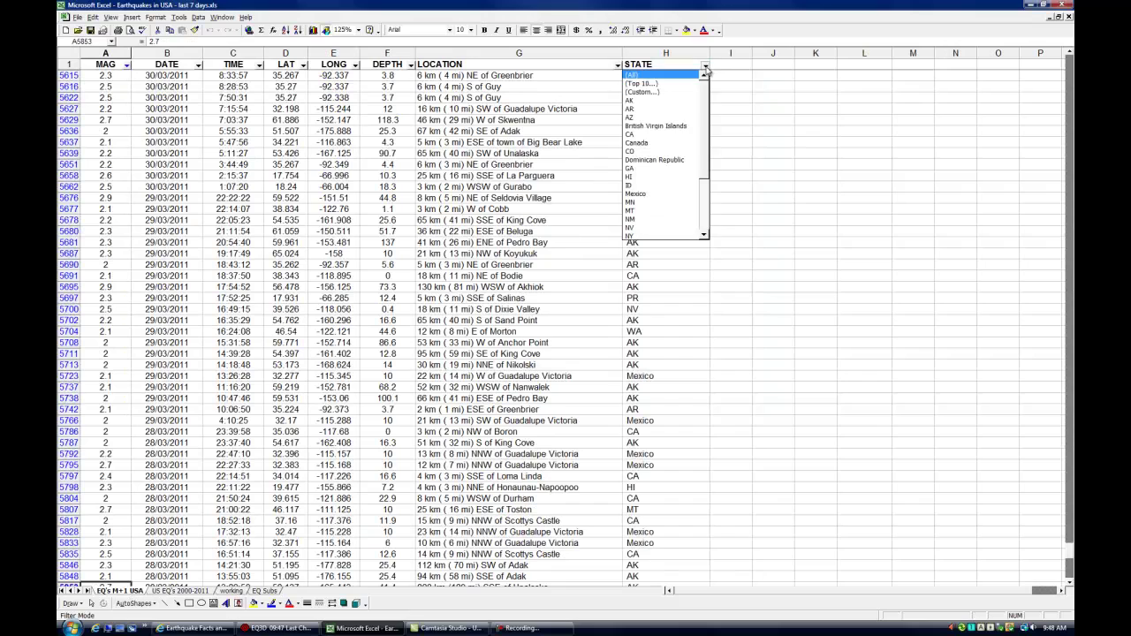
click(664, 144)
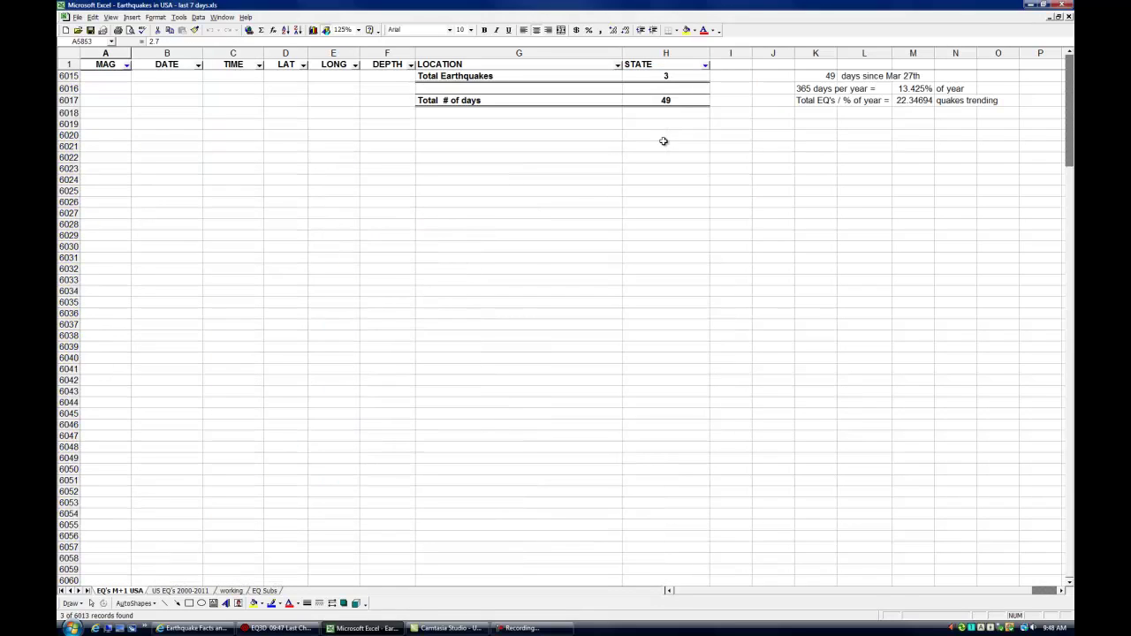
scroll(560, 203, up, 3)
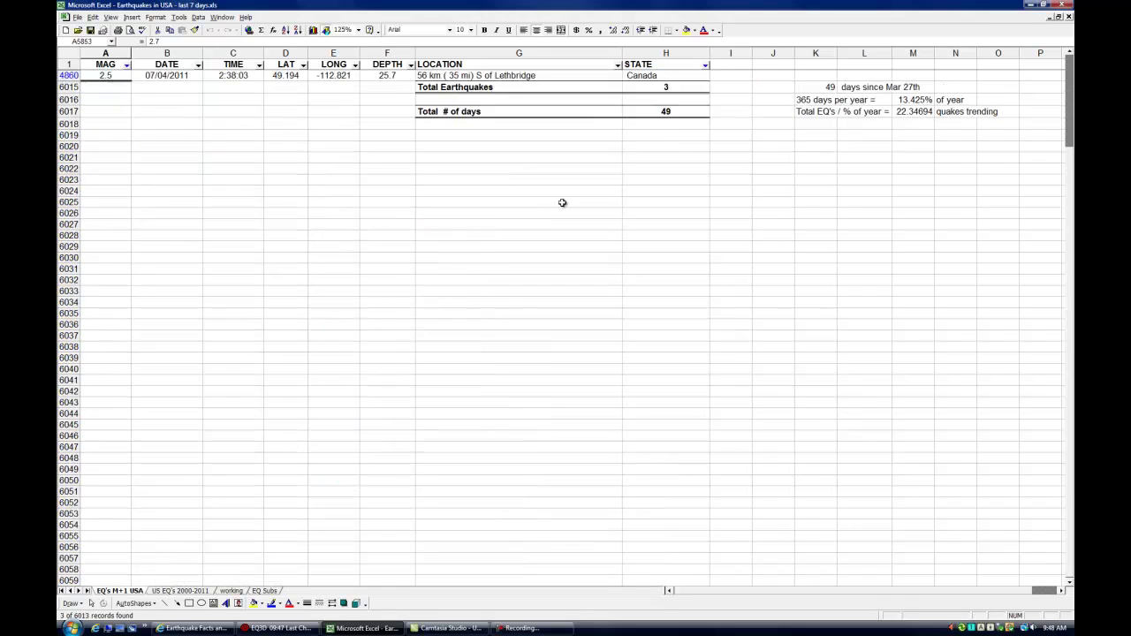
Set the MAG filter to (All) and inspect the 4.2 and 1.6 magnitude Canadian quakes.
click(128, 66)
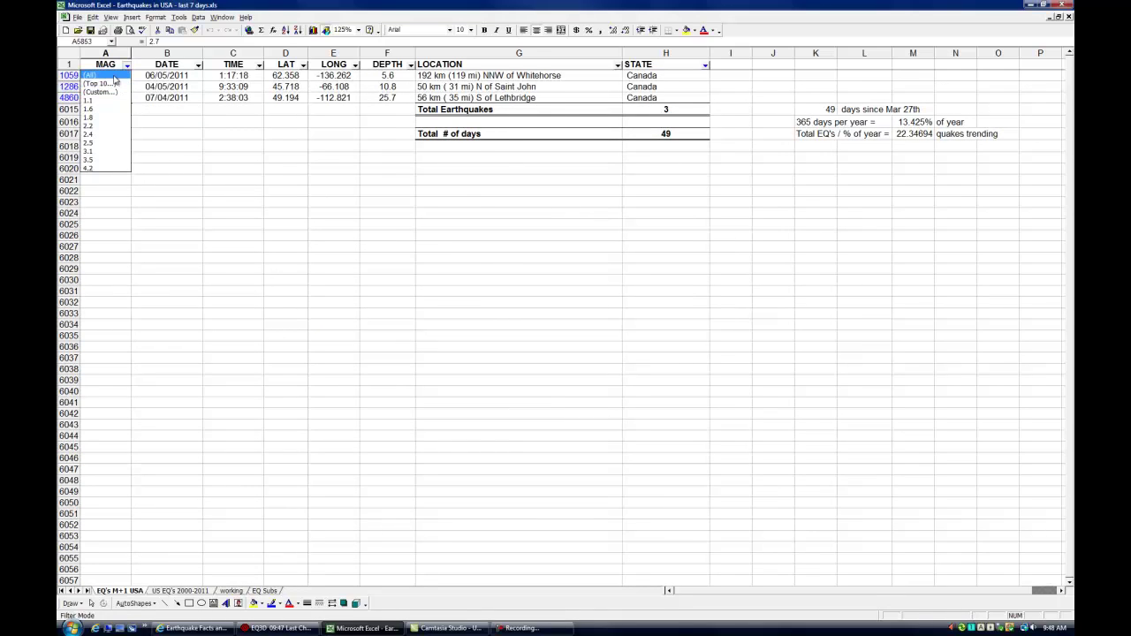
click(113, 76)
click(541, 256)
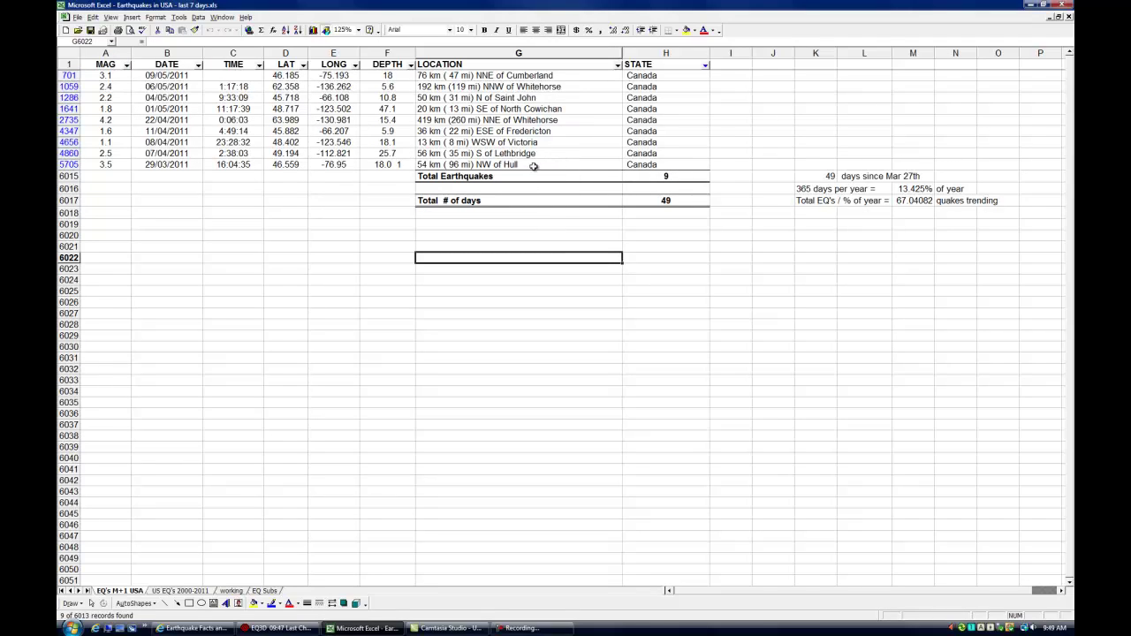
click(123, 120)
click(123, 132)
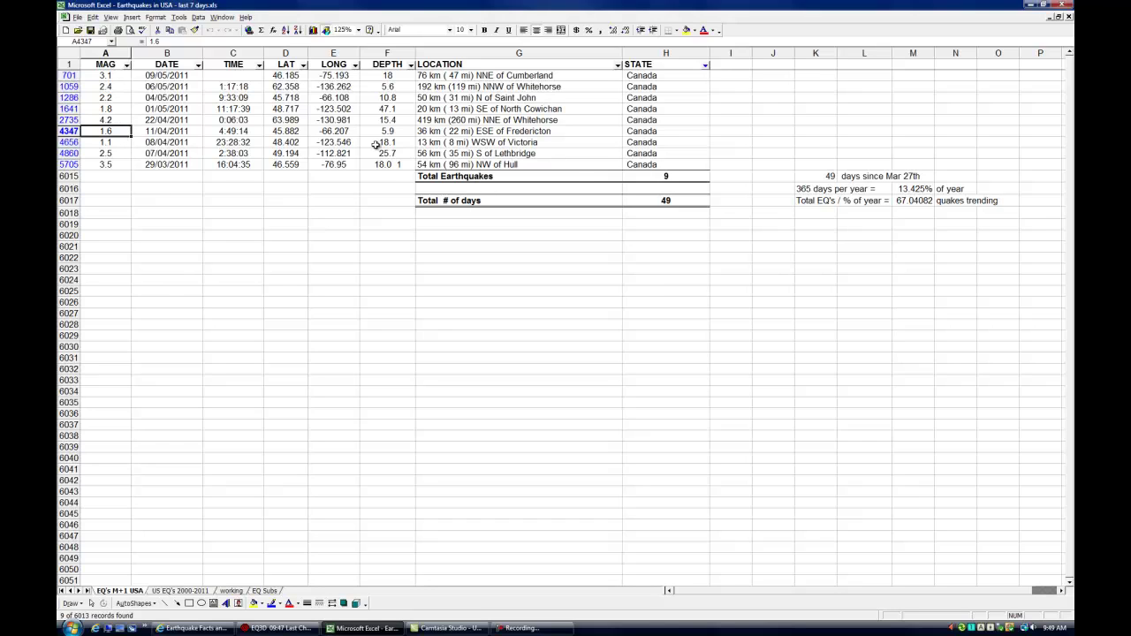
Filter STATE to ID and inspect the 4.1 quake and the 2.5 quake near Spencer.
click(706, 65)
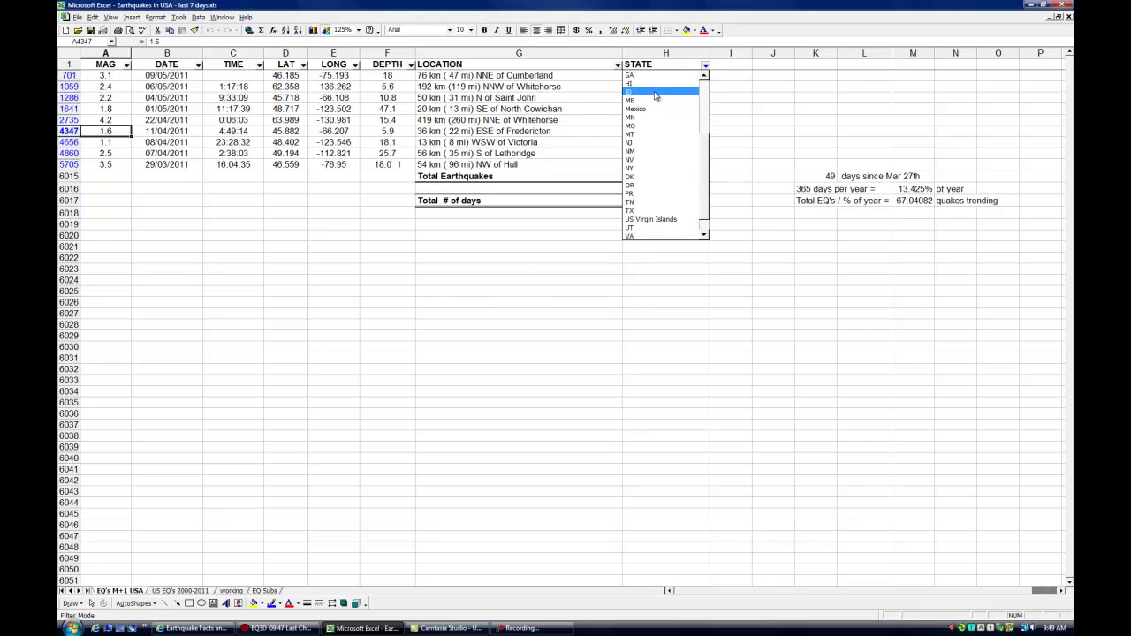
click(656, 117)
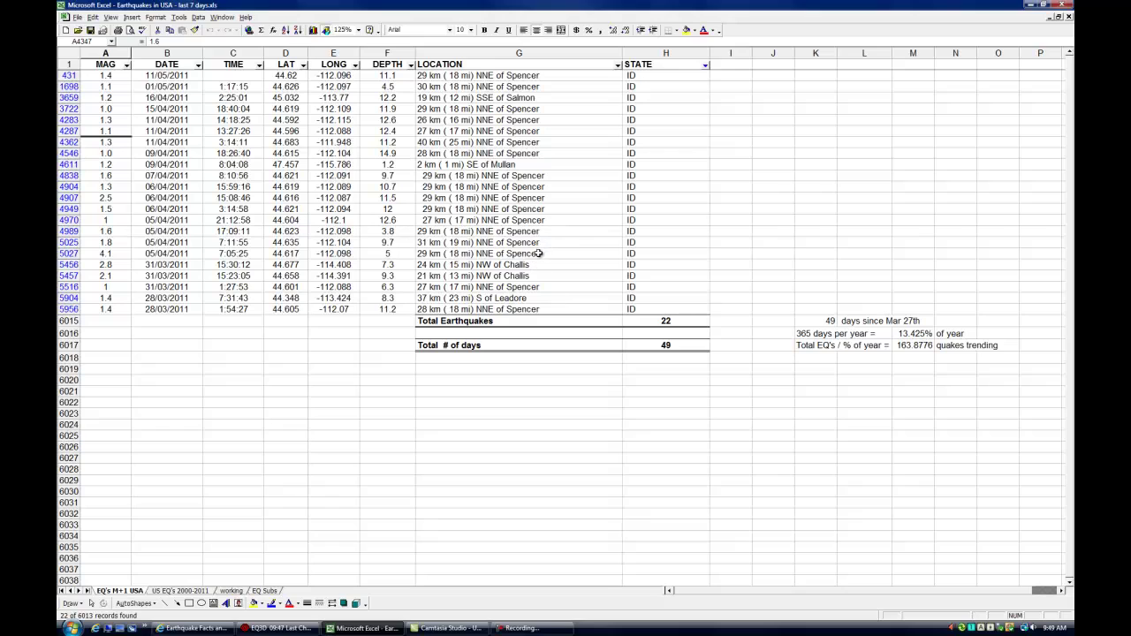
drag(538, 253, 545, 175)
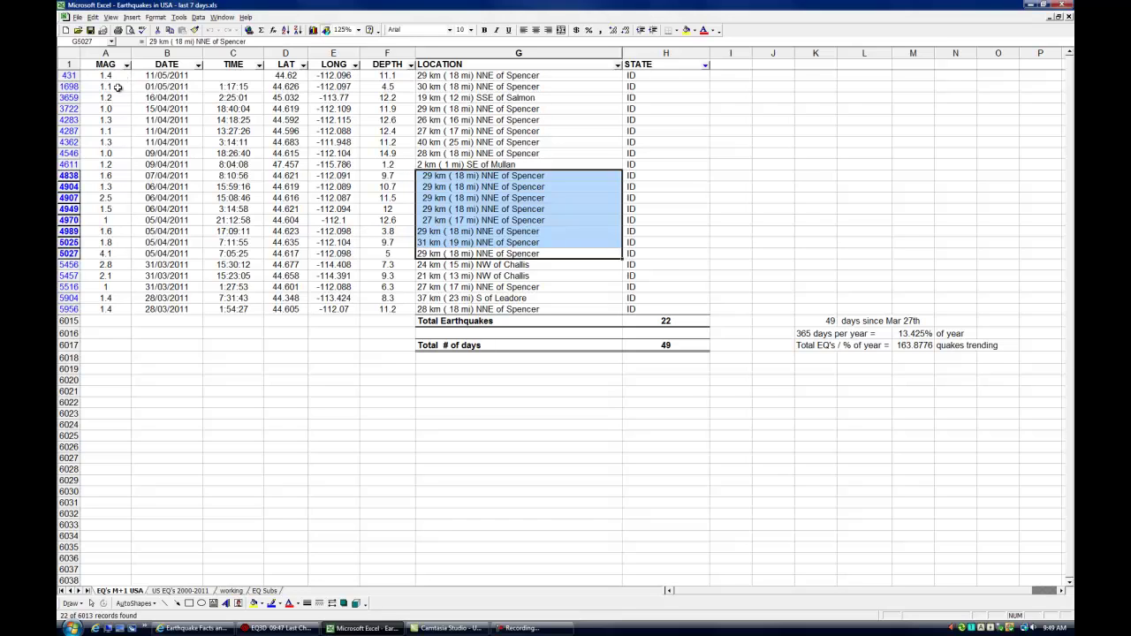
click(118, 254)
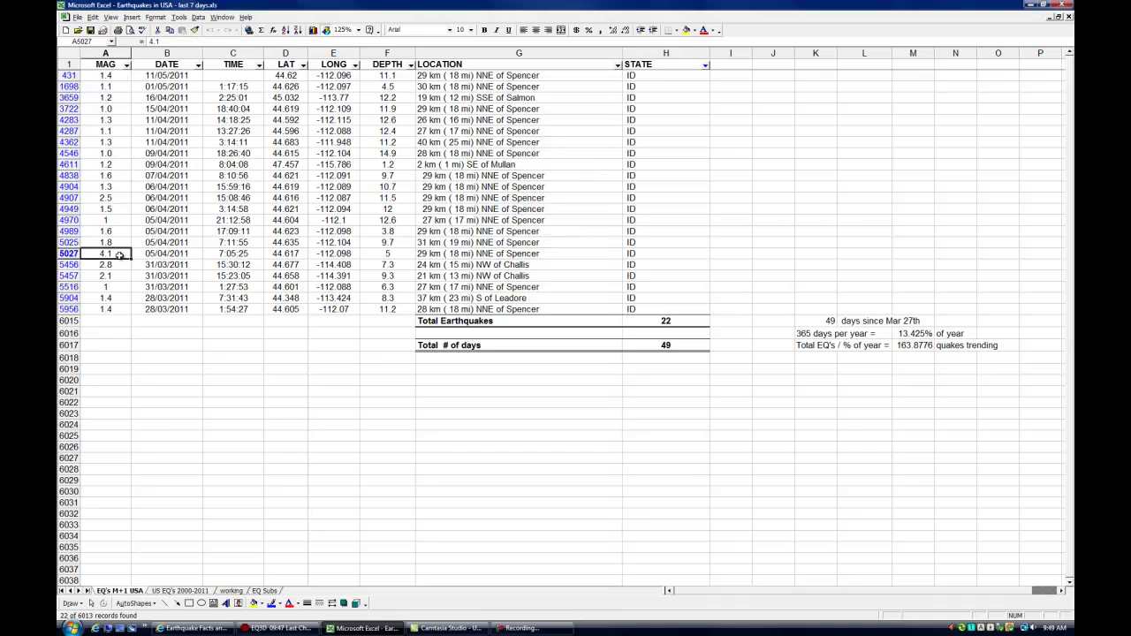
click(117, 198)
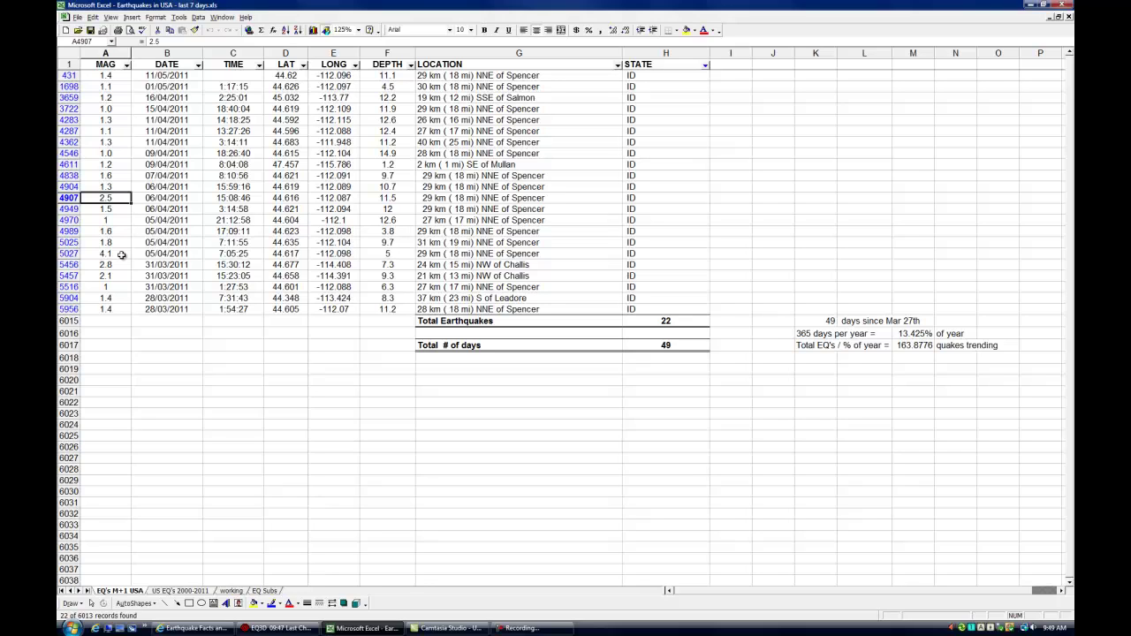
click(122, 255)
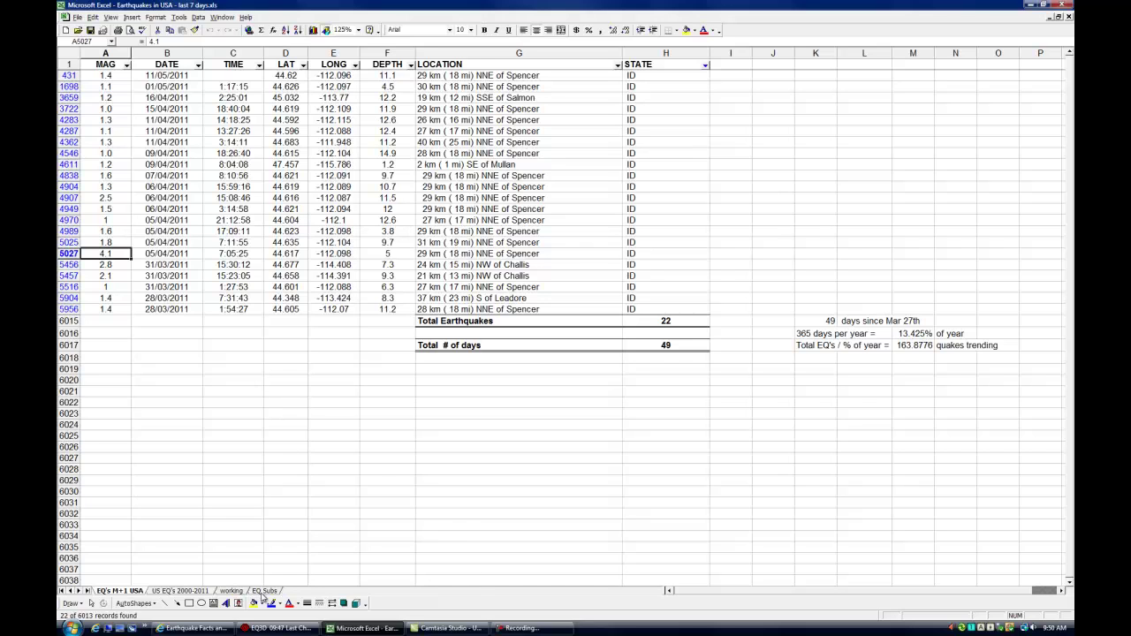
Clear the location selection on the working sheet and switch to the EQ Subs subtotals sheet.
click(232, 591)
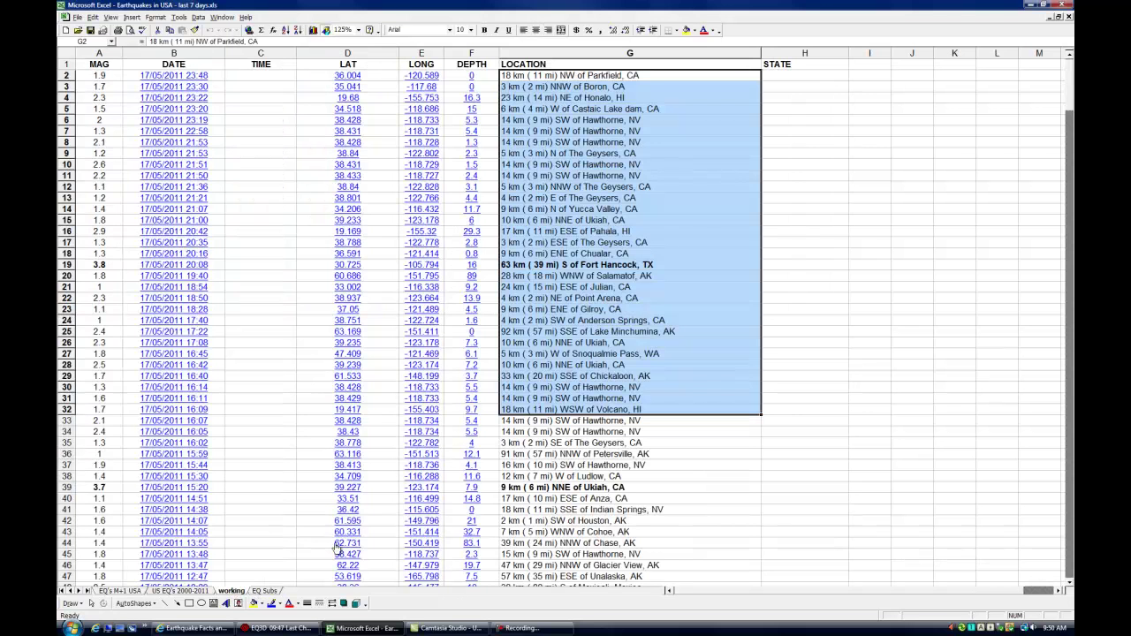
click(627, 454)
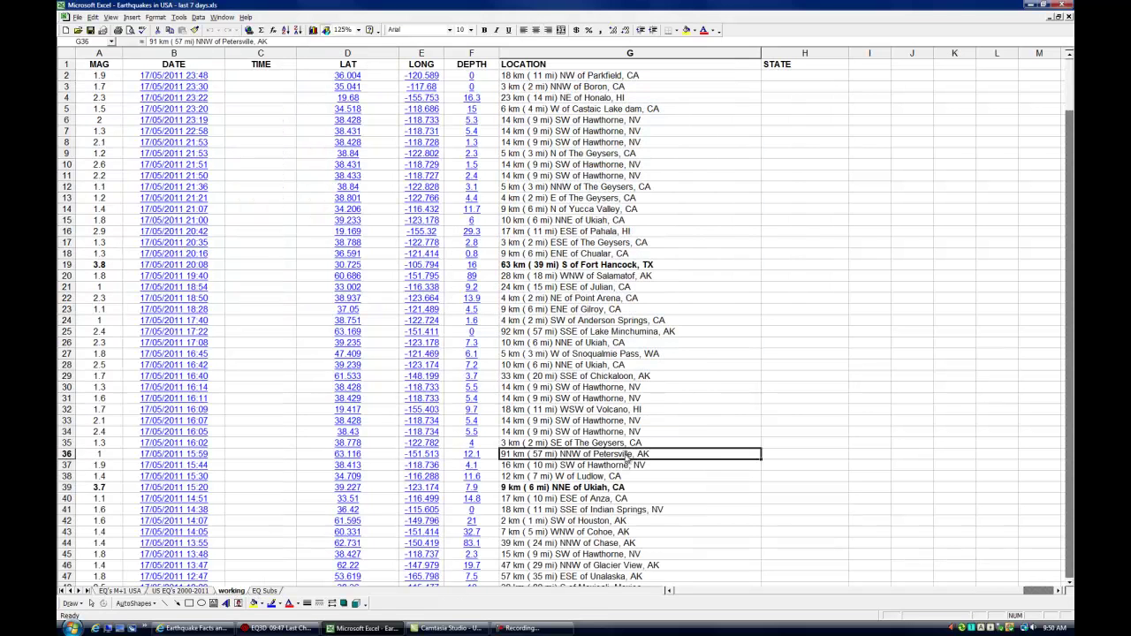
click(263, 590)
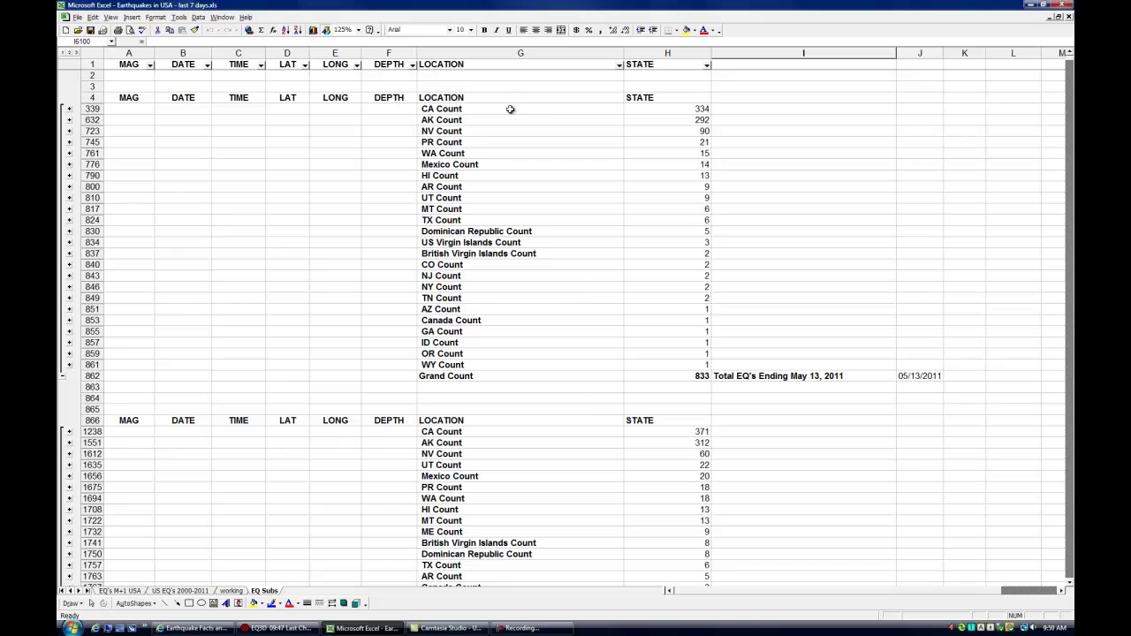
click(439, 109)
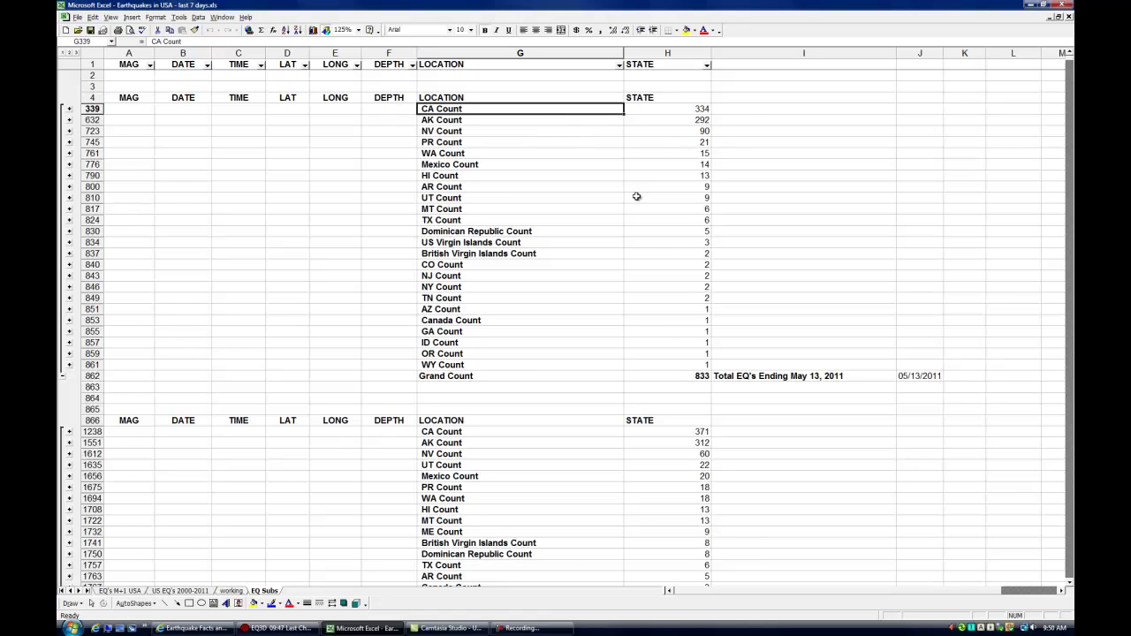
click(475, 133)
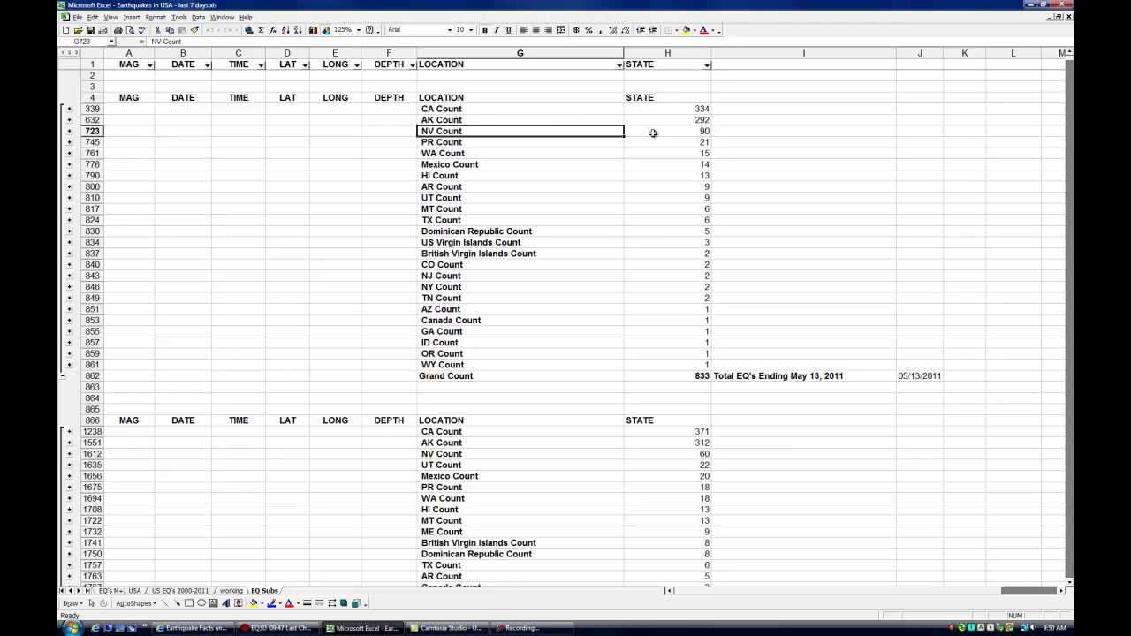
click(653, 132)
scroll(769, 223, down, 4)
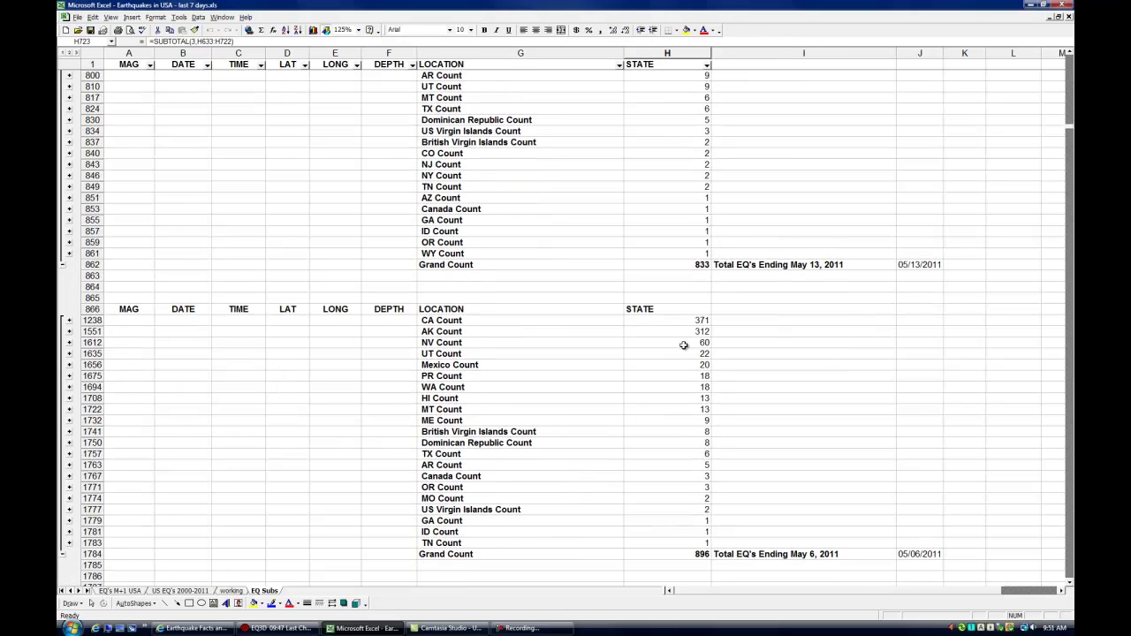
click(684, 344)
scroll(708, 370, down, 2)
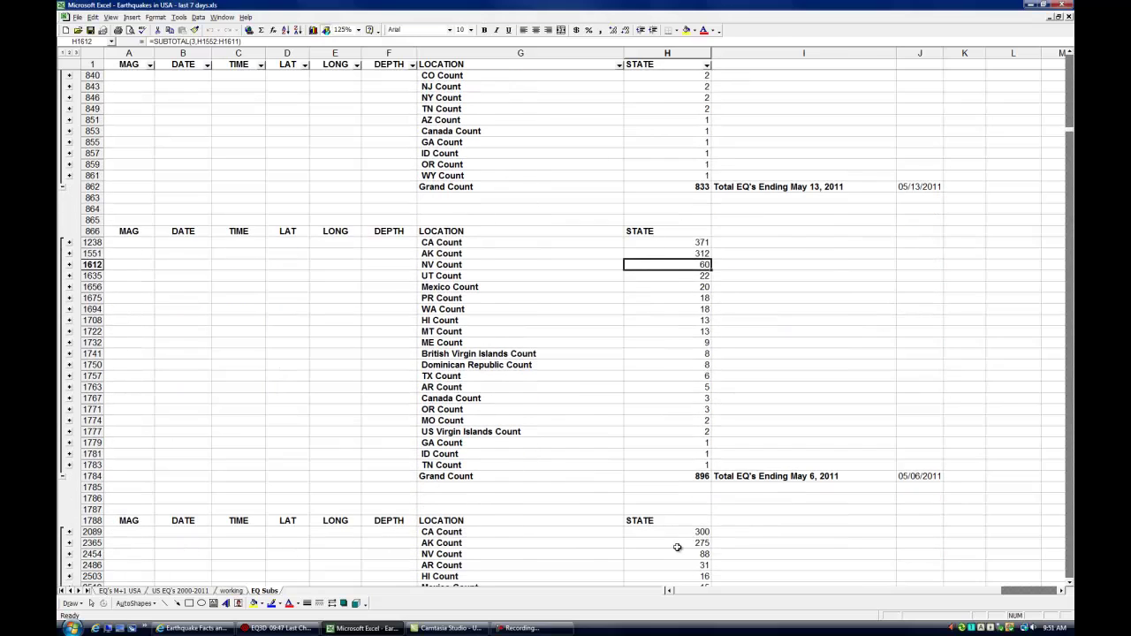
click(679, 554)
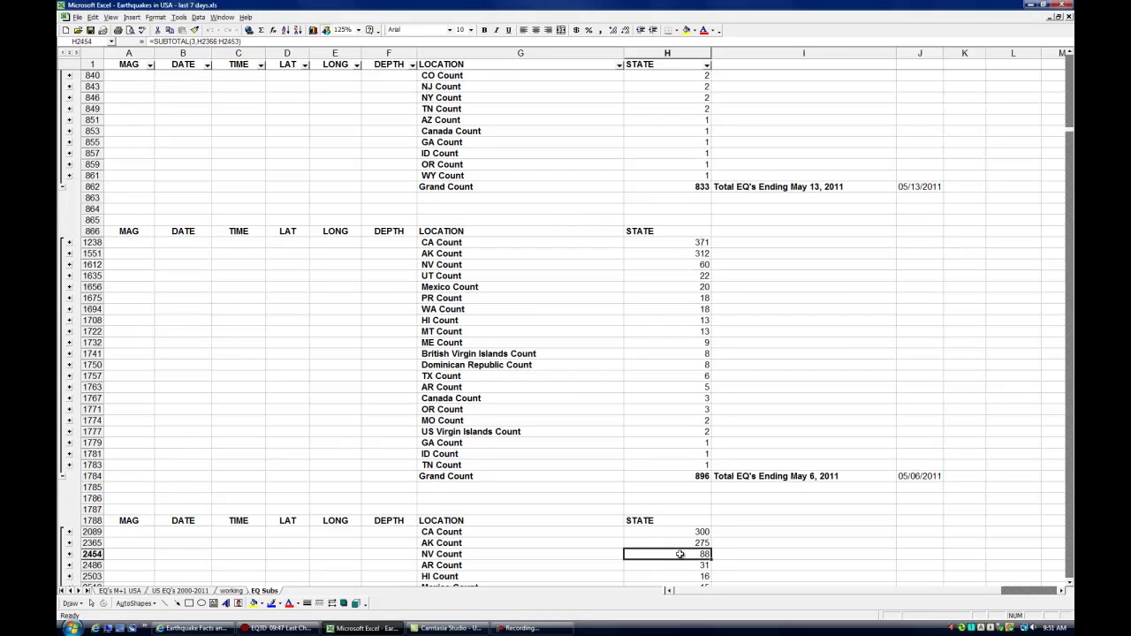
scroll(509, 319, up, 3)
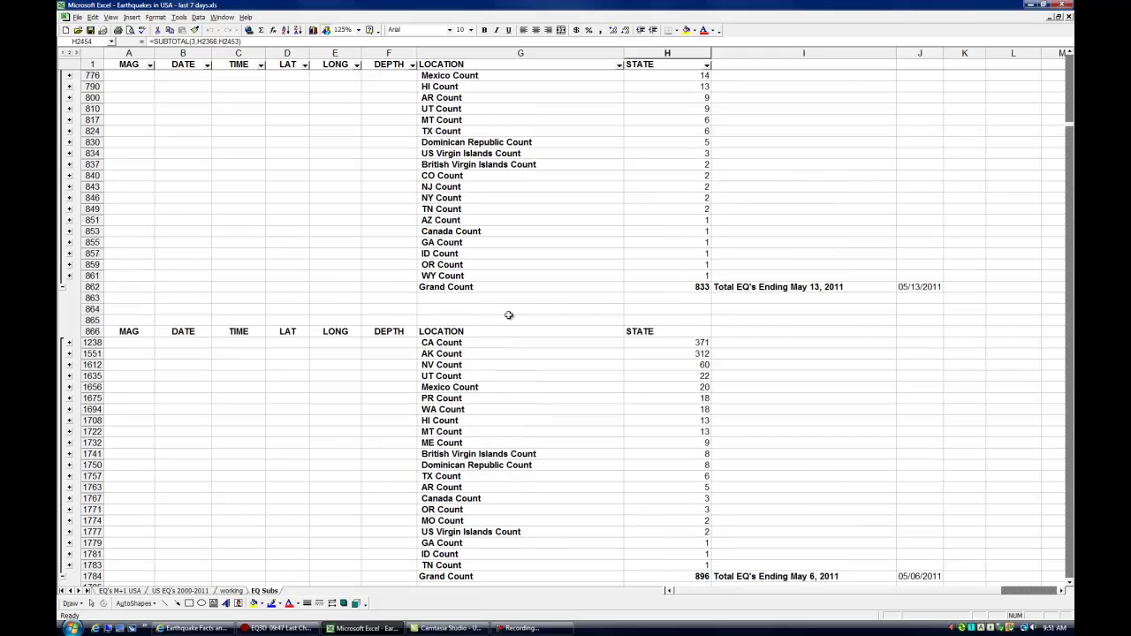
scroll(508, 315, up, 3)
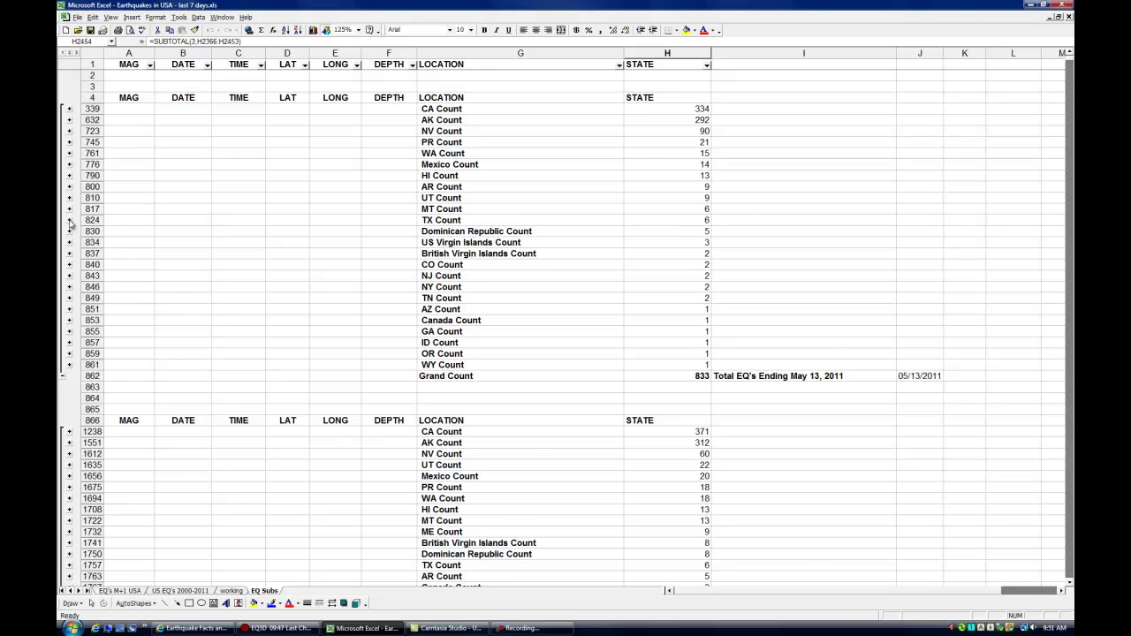
click(70, 220)
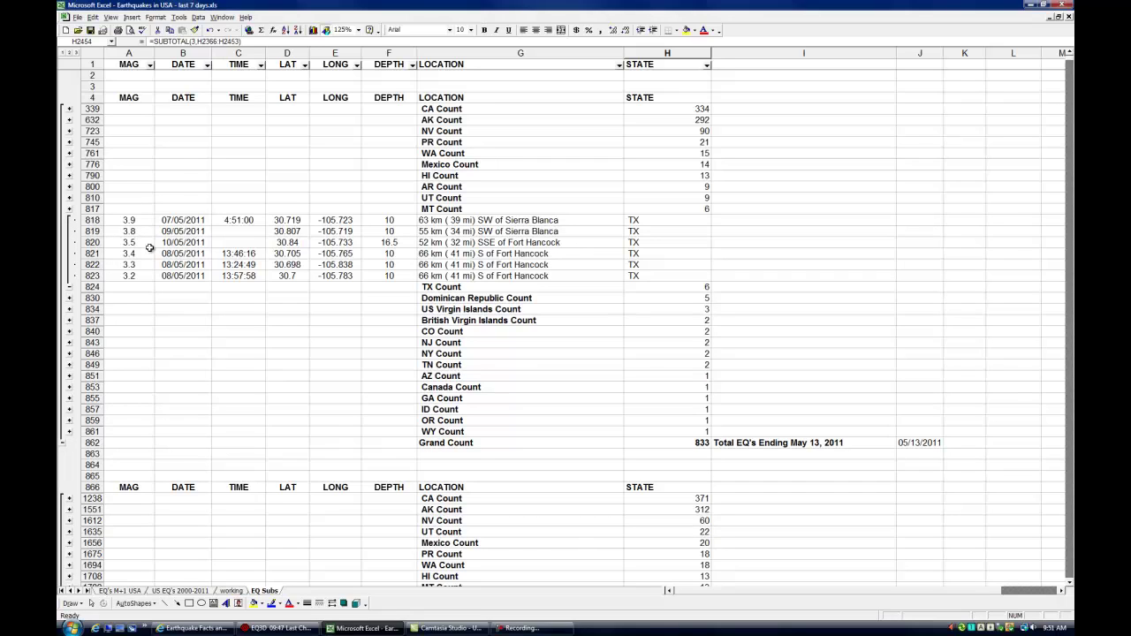
click(146, 253)
click(146, 264)
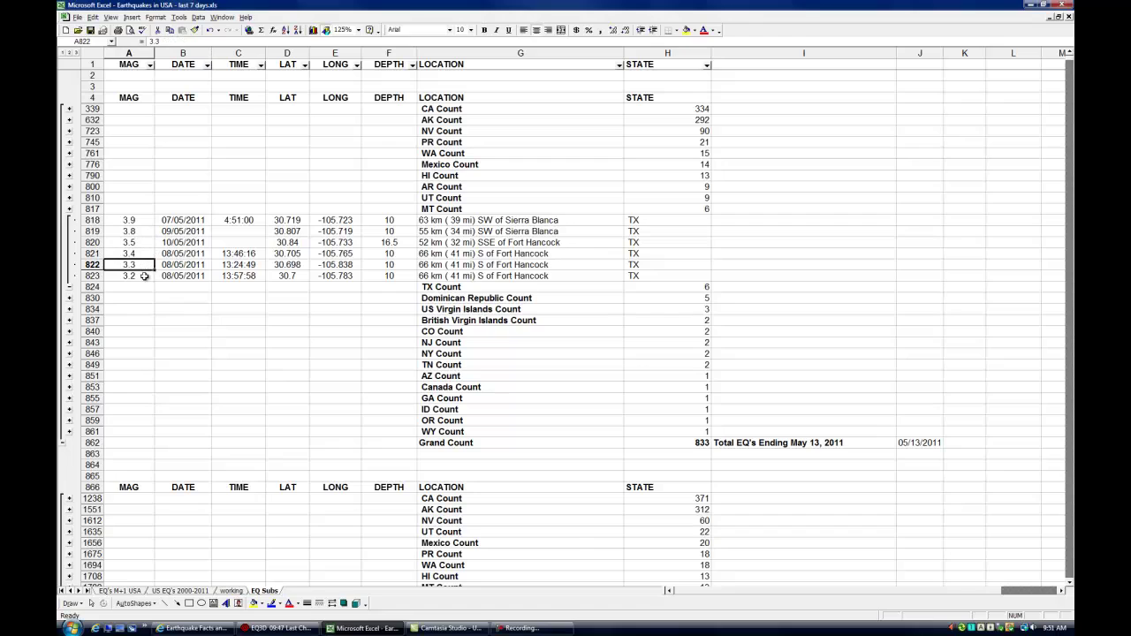
click(144, 276)
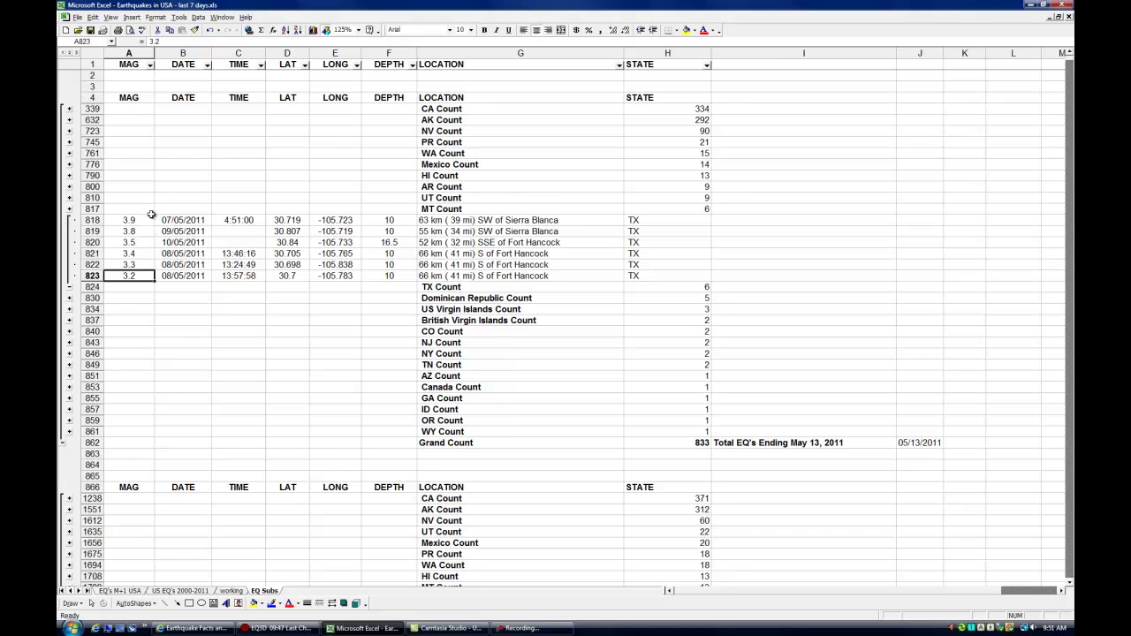
click(146, 221)
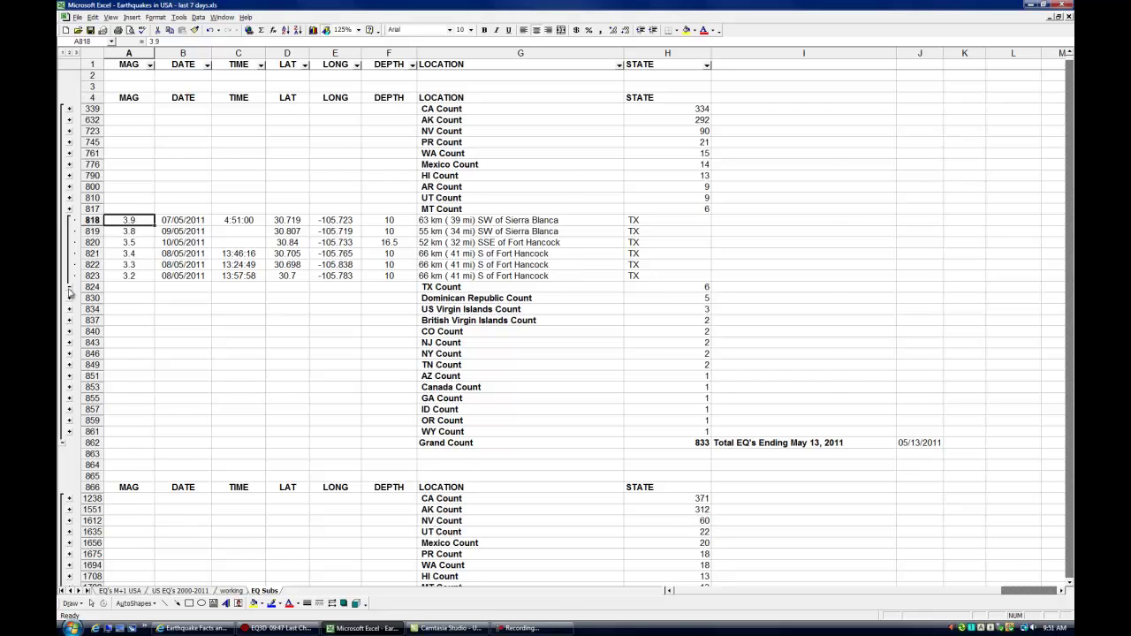
click(70, 288)
scroll(588, 280, down, 3)
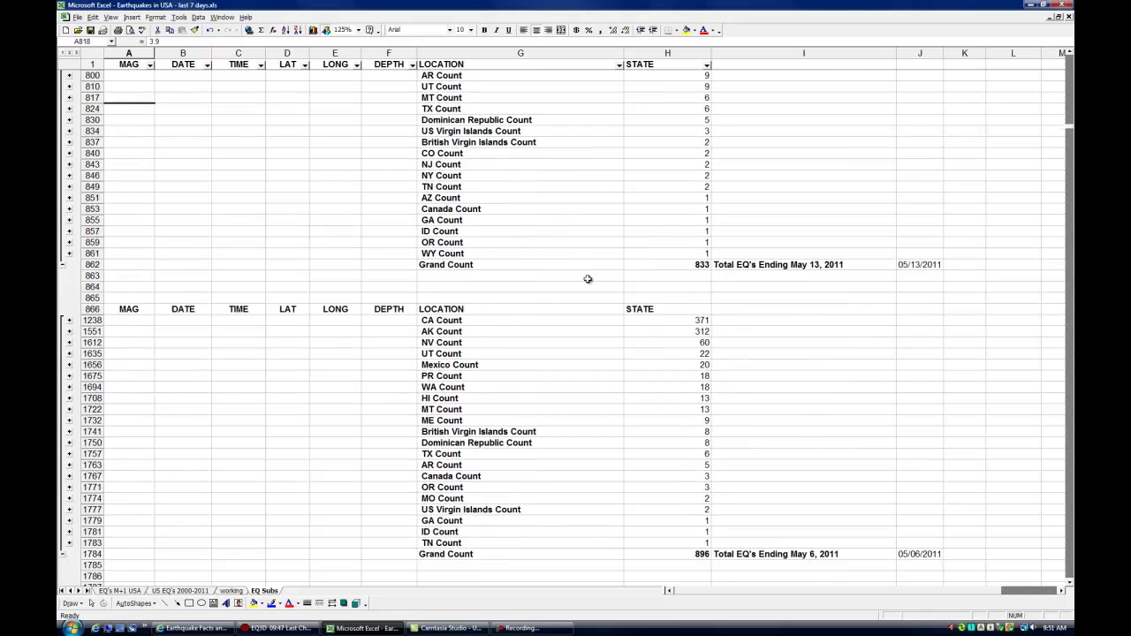
scroll(588, 279, down, 9)
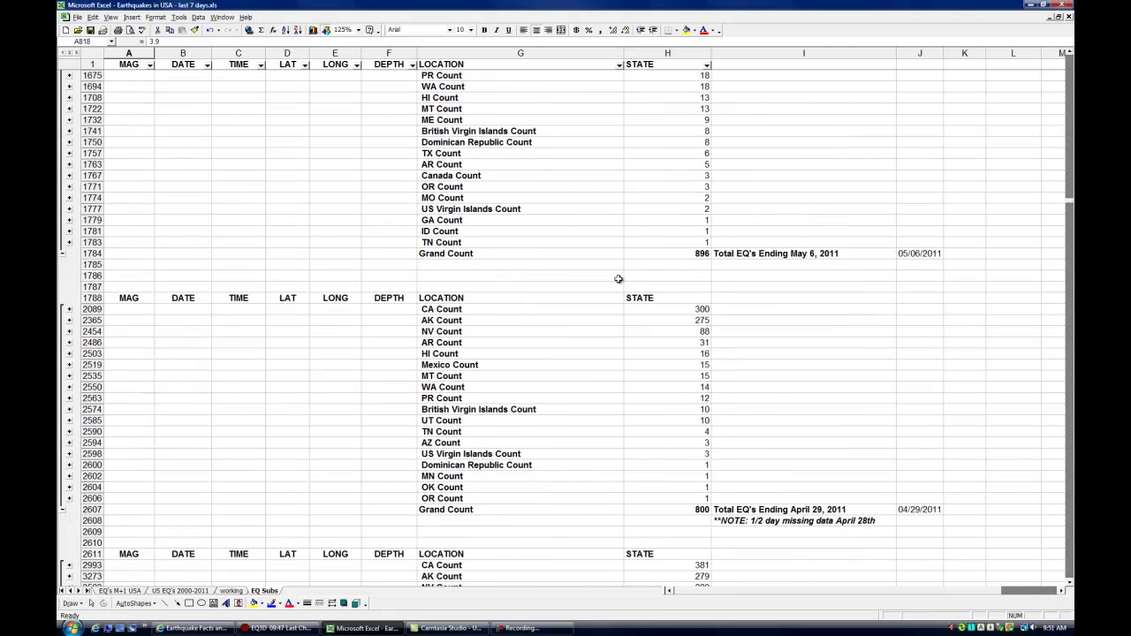
scroll(619, 279, down, 7)
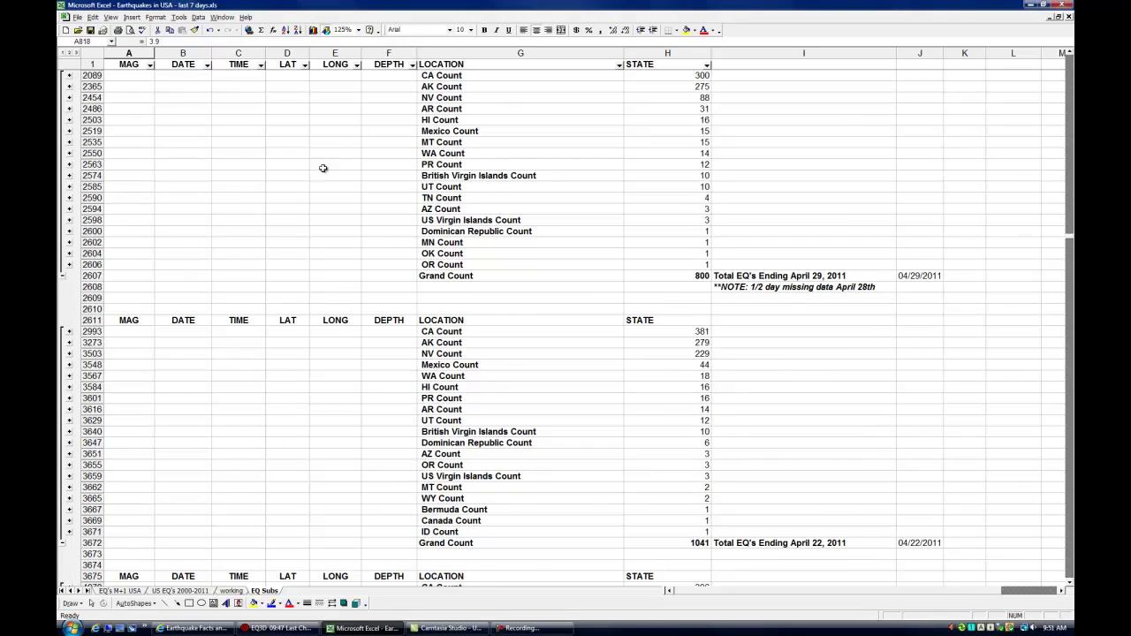
click(230, 591)
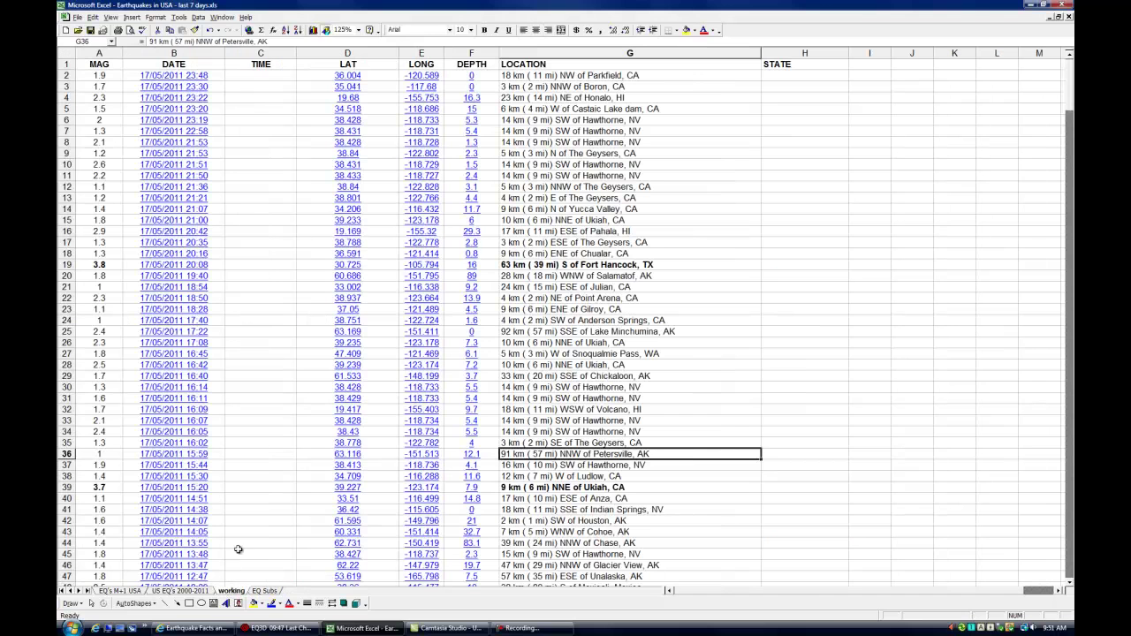
click(193, 628)
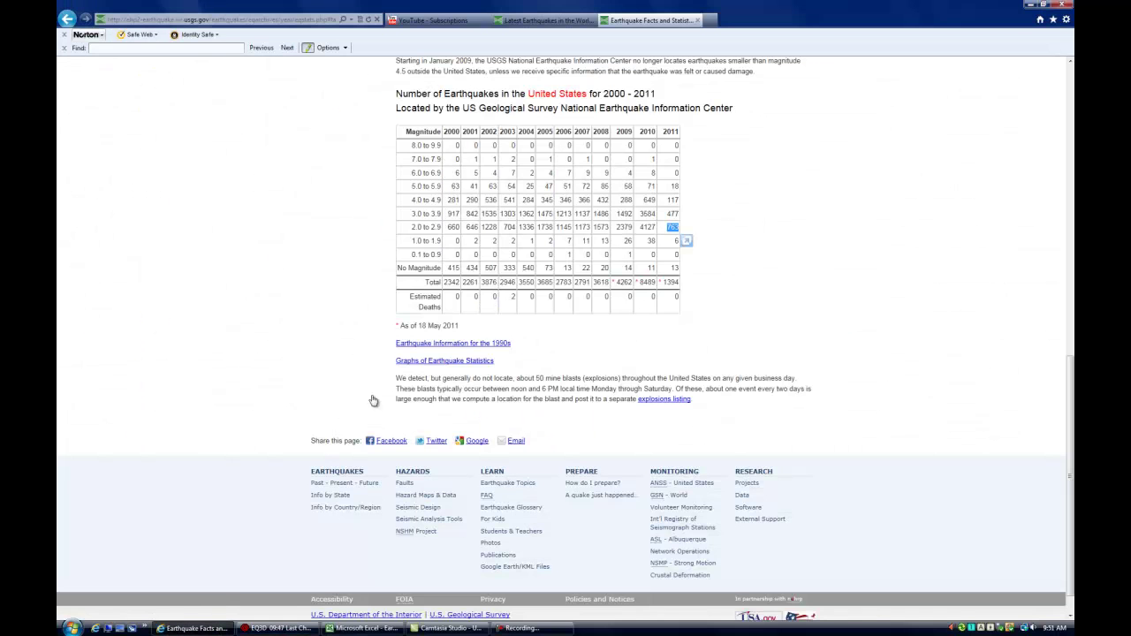
key(BackSpace)
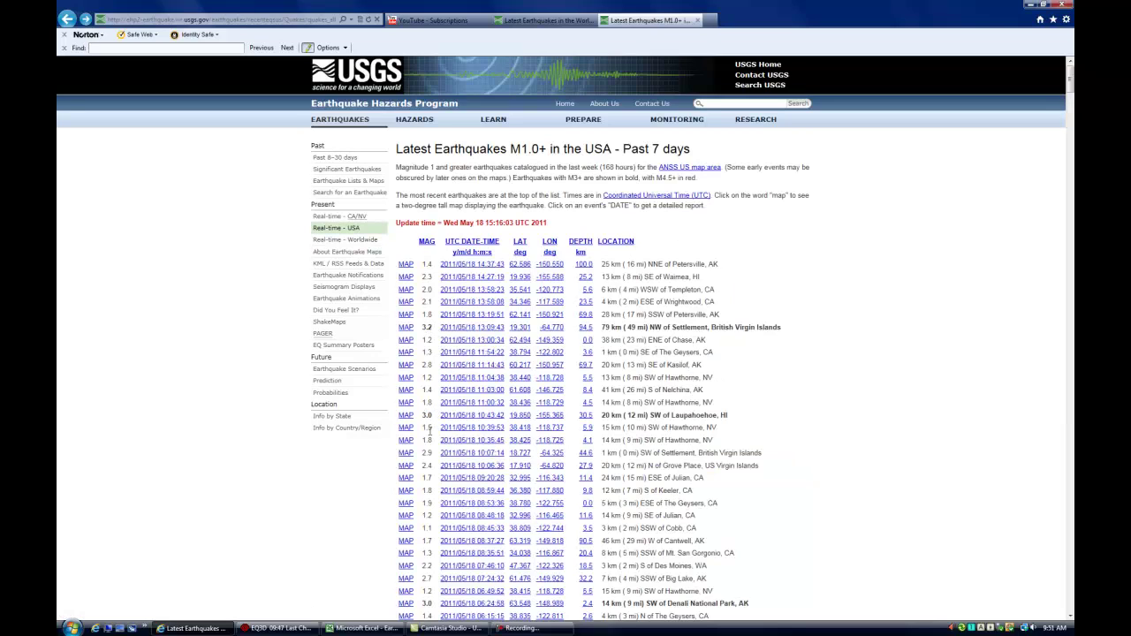
click(348, 628)
Scroll the EQ Subs sheet down to the Weekly US EQ Totals chart and read its bar values.
click(262, 592)
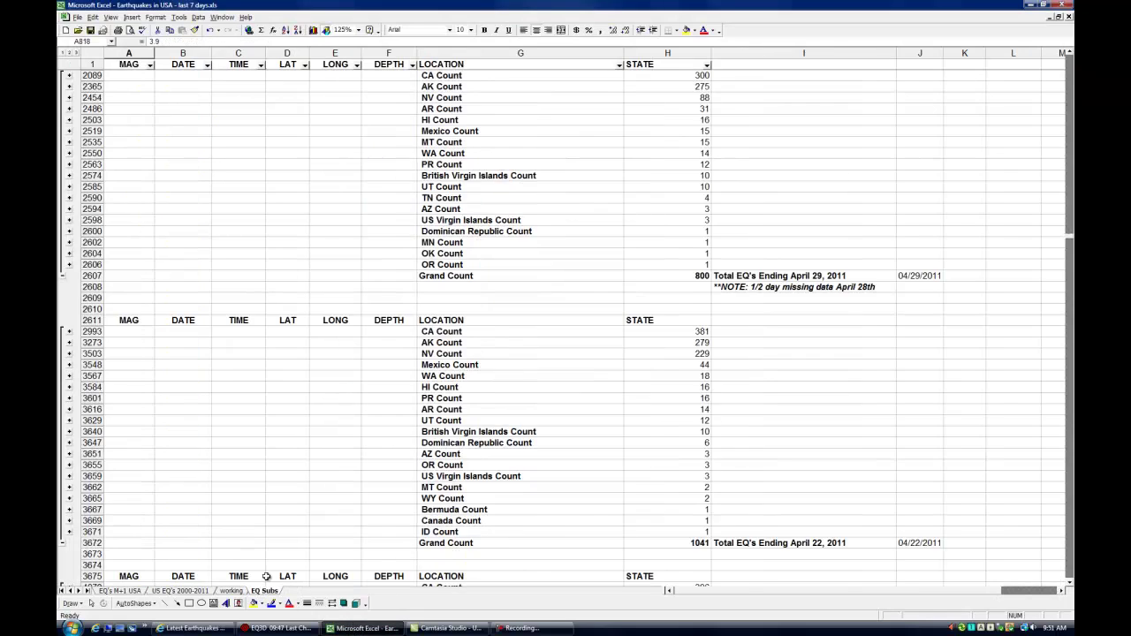
scroll(608, 356, down, 8)
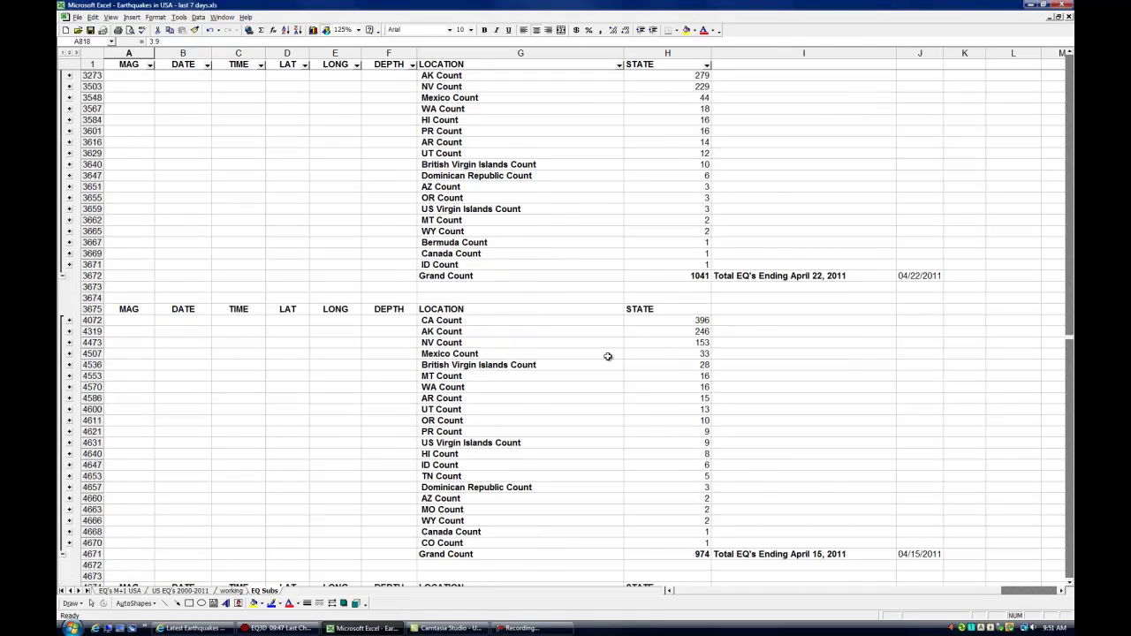
scroll(608, 356, down, 4)
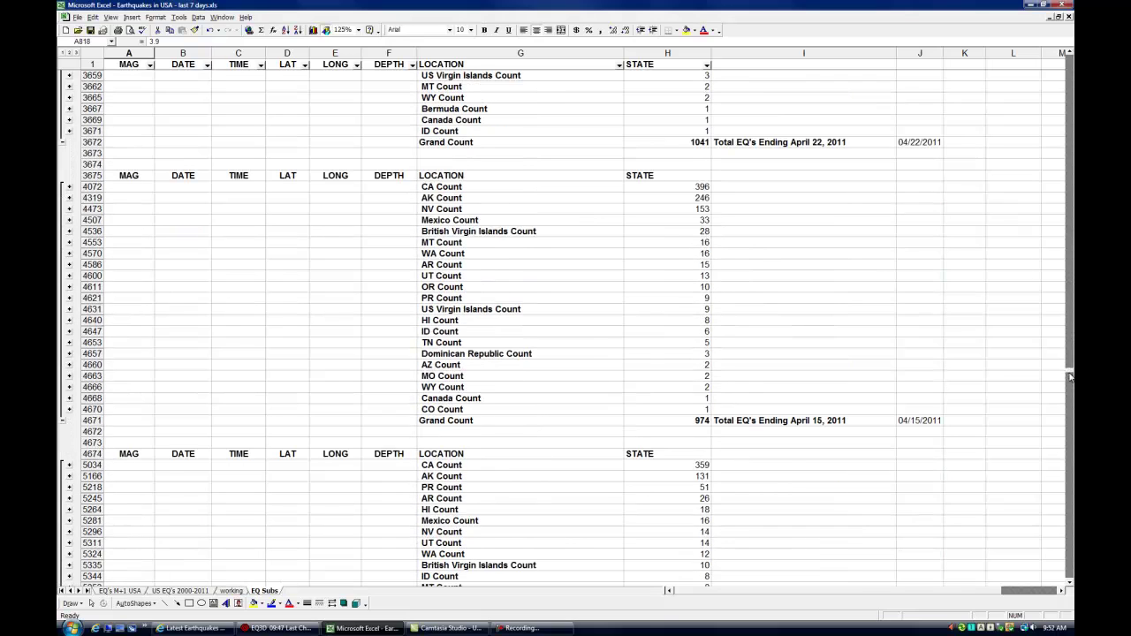
drag(1070, 378, 1070, 559)
scroll(844, 463, down, 3)
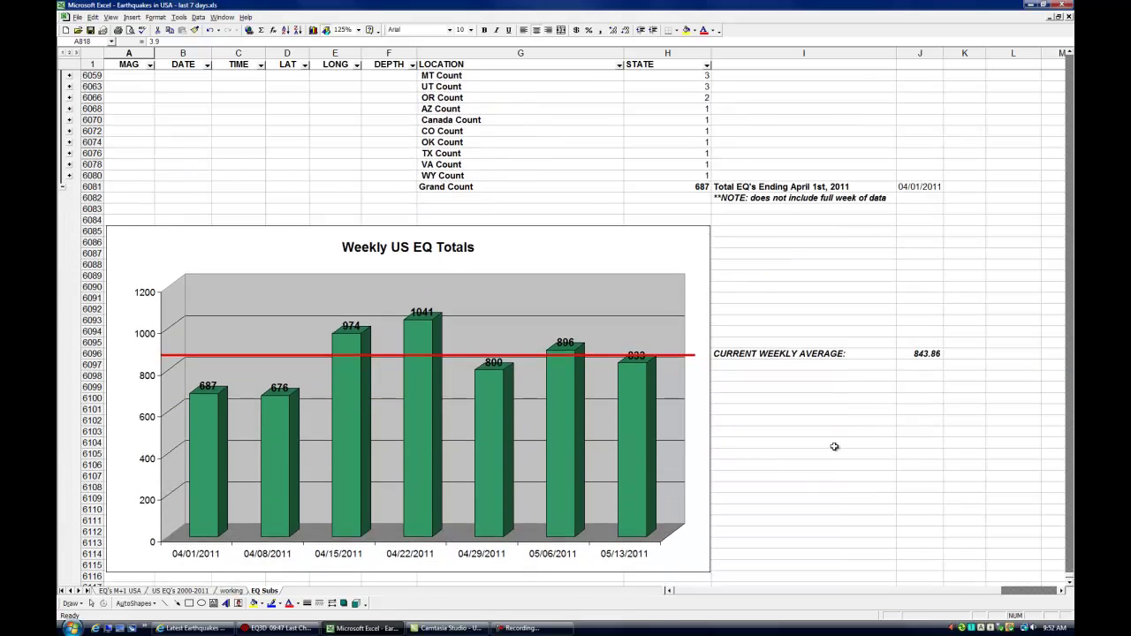
scroll(834, 447, down, 1)
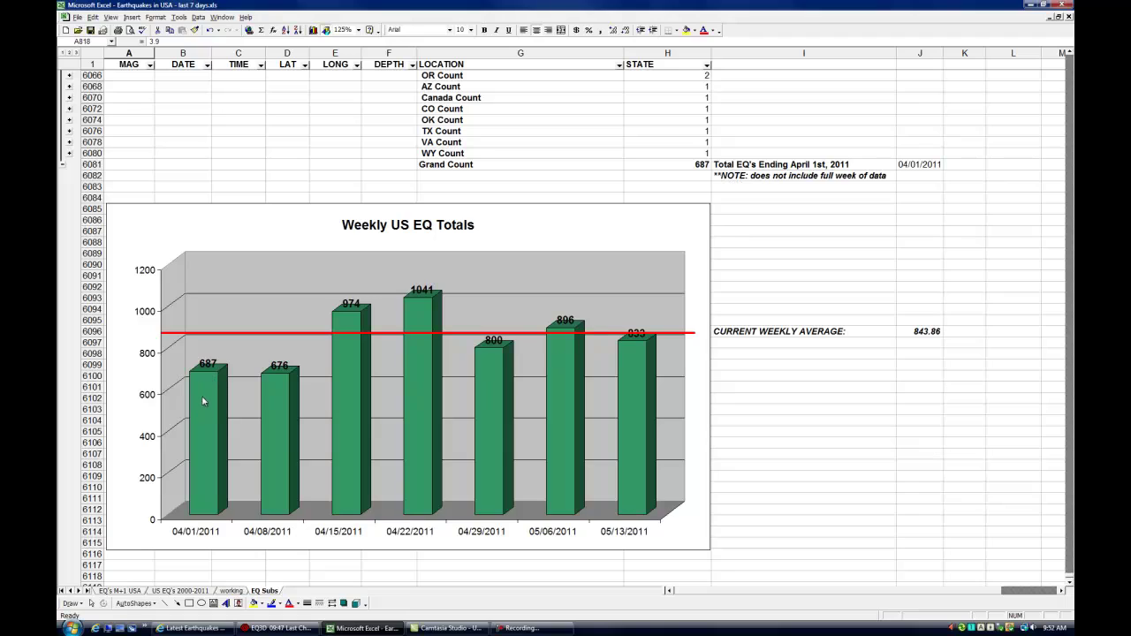
mouse_move(210, 472)
mouse_move(422, 340)
In the browser, view the Latest Earthquakes in the World past-7-days list, browse it, and return to top.
click(190, 629)
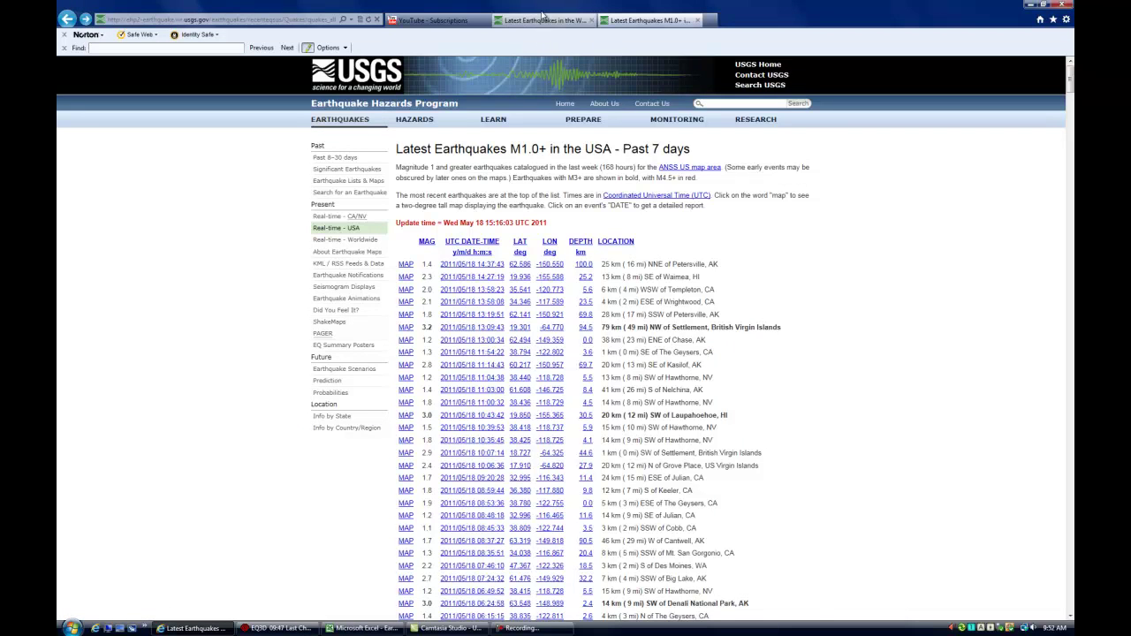
click(545, 19)
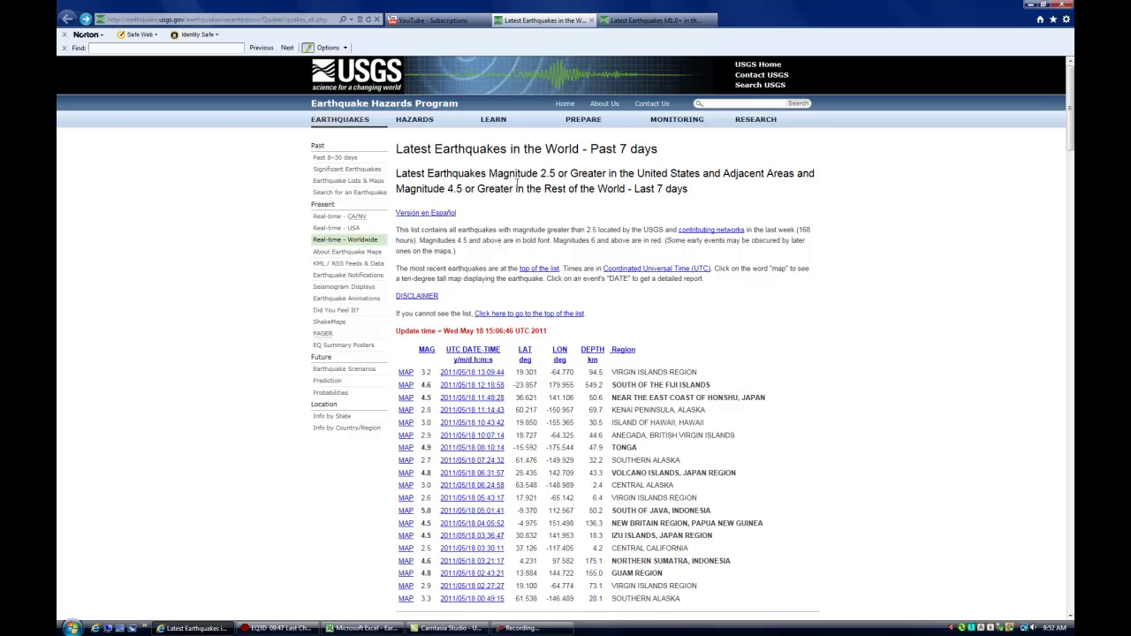
scroll(751, 386, down, 5)
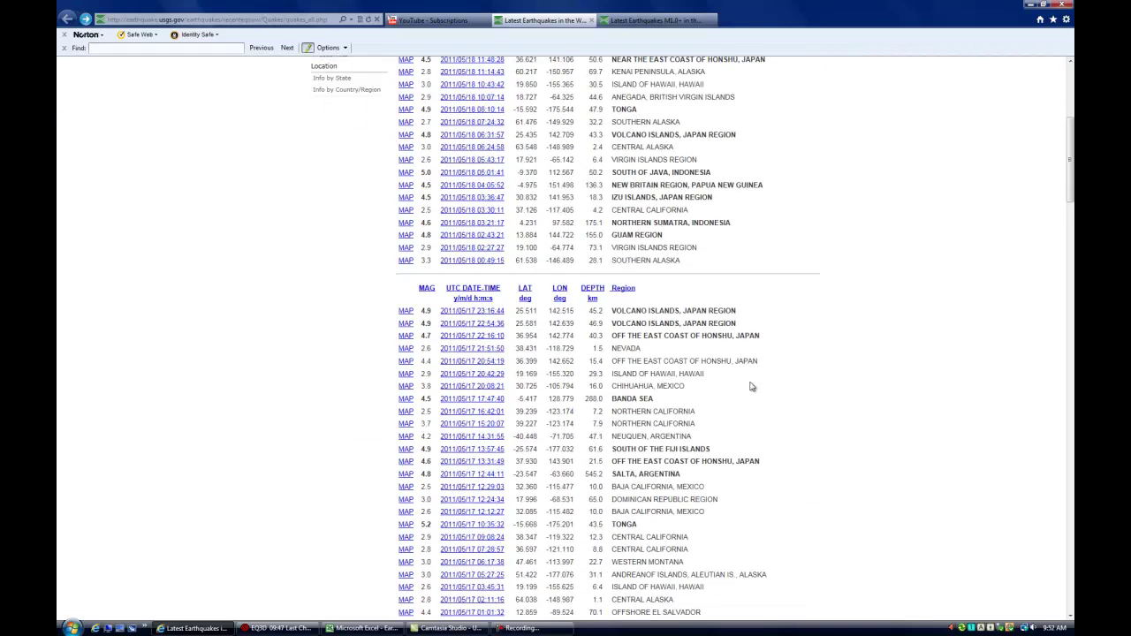
scroll(751, 386, up, 3)
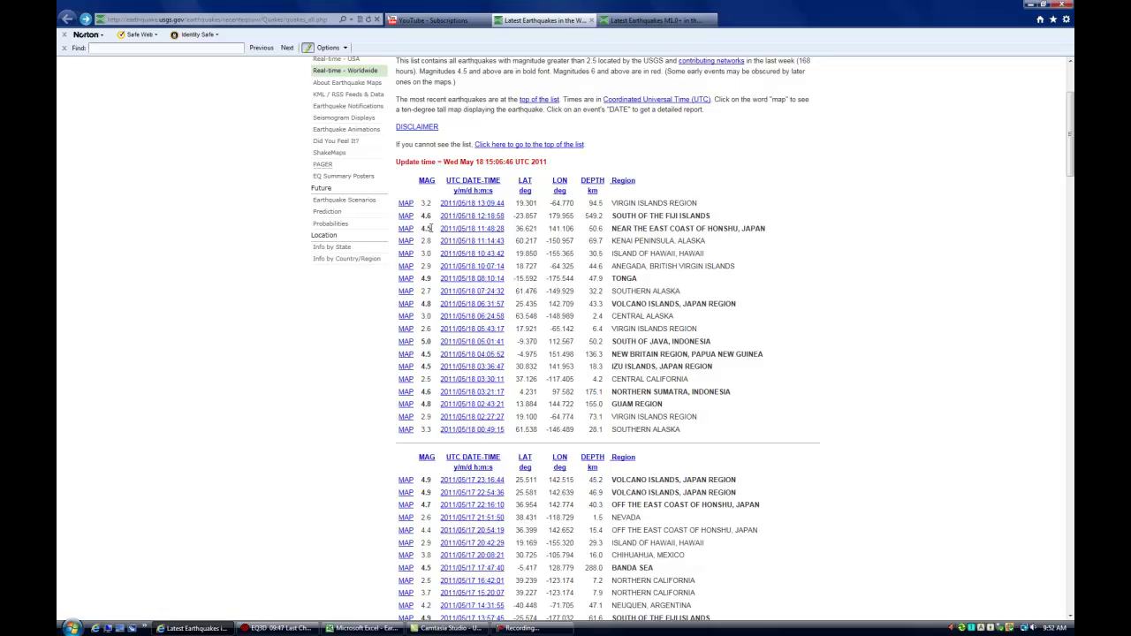
scroll(662, 252, down, 10)
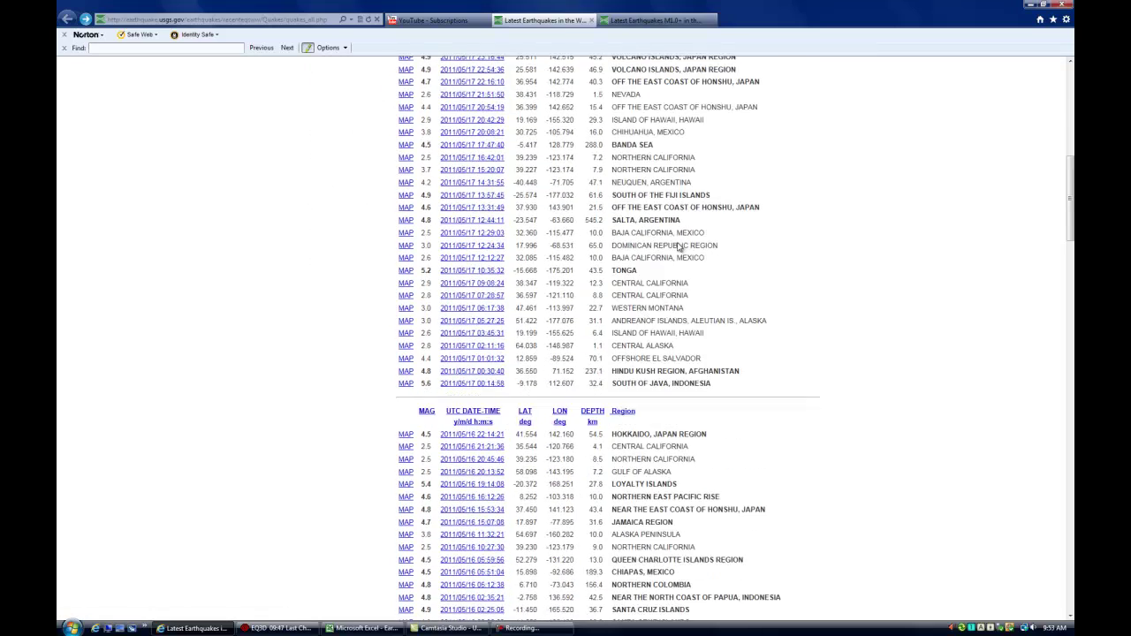
scroll(677, 241, down, 5)
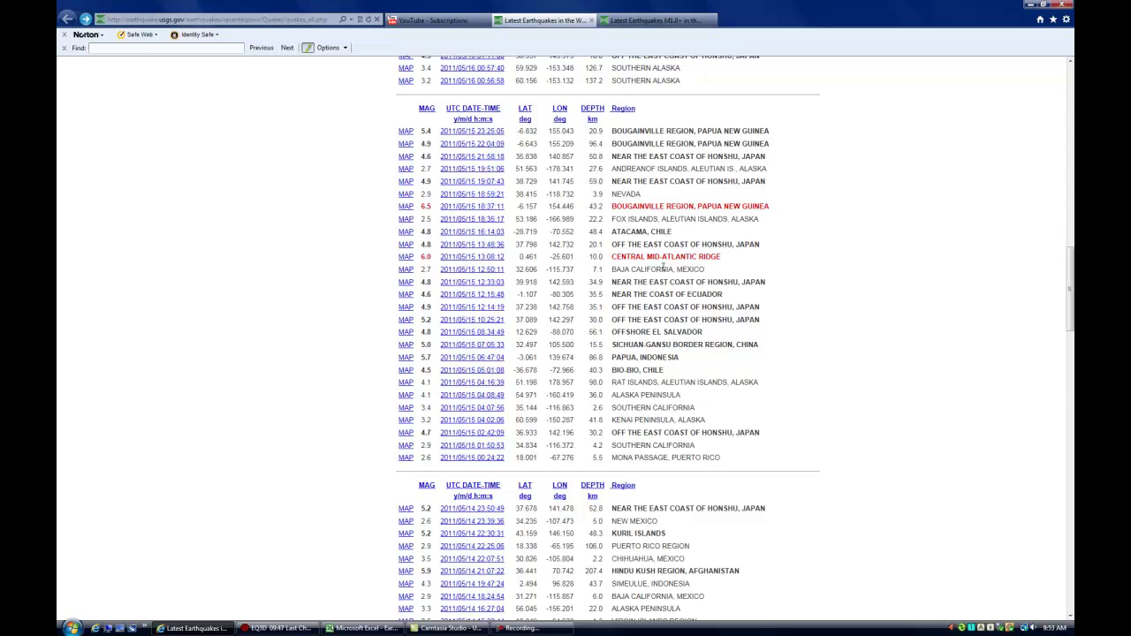
scroll(663, 267, down, 15)
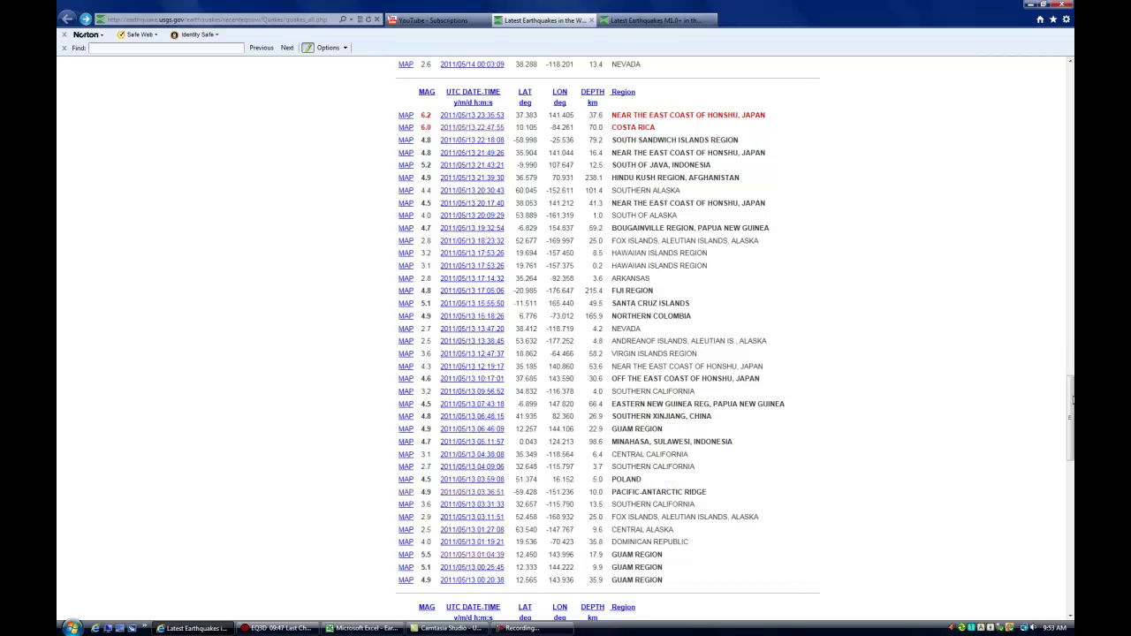
drag(1071, 405, 1073, 522)
key(Home)
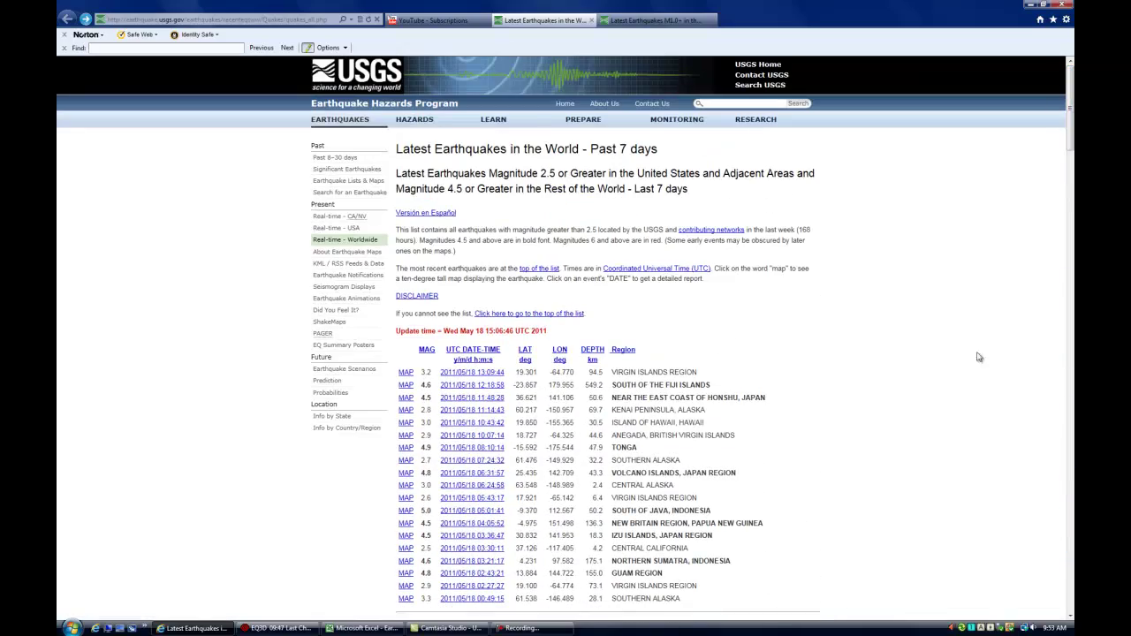